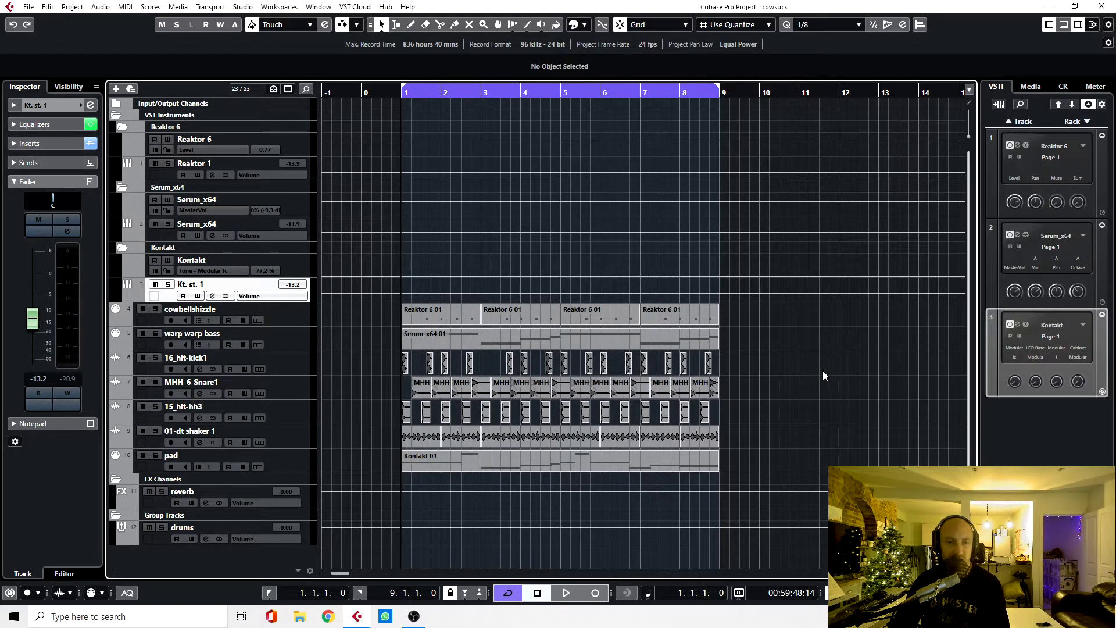
# Step: Play back the eight-bar loop with all tracks sounding, then stop playback
pyautogui.press('space')
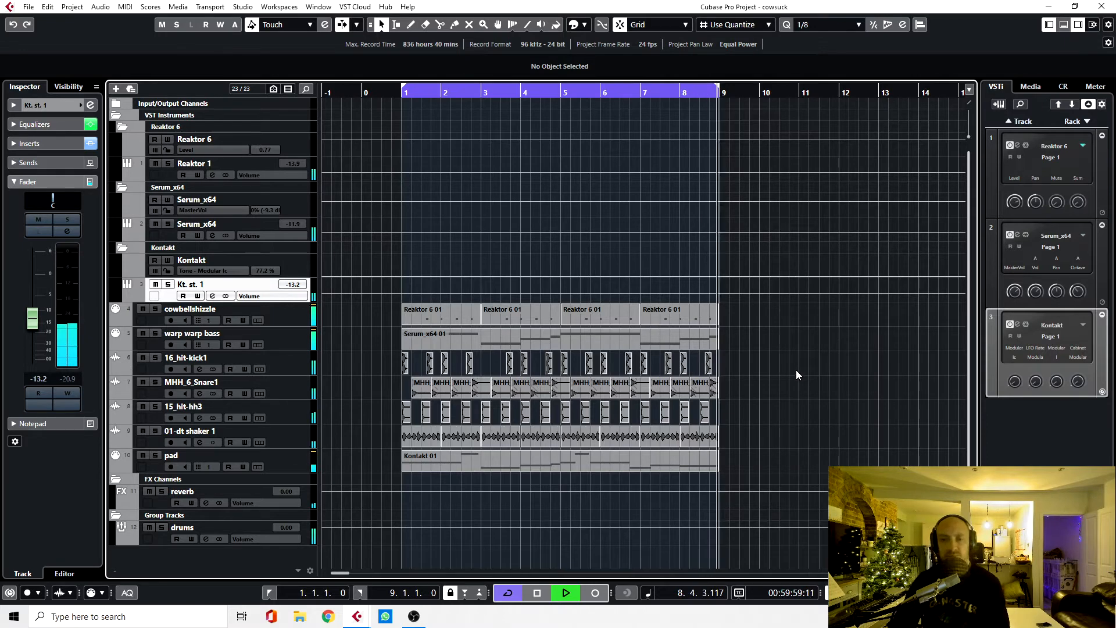
pyautogui.press('space')
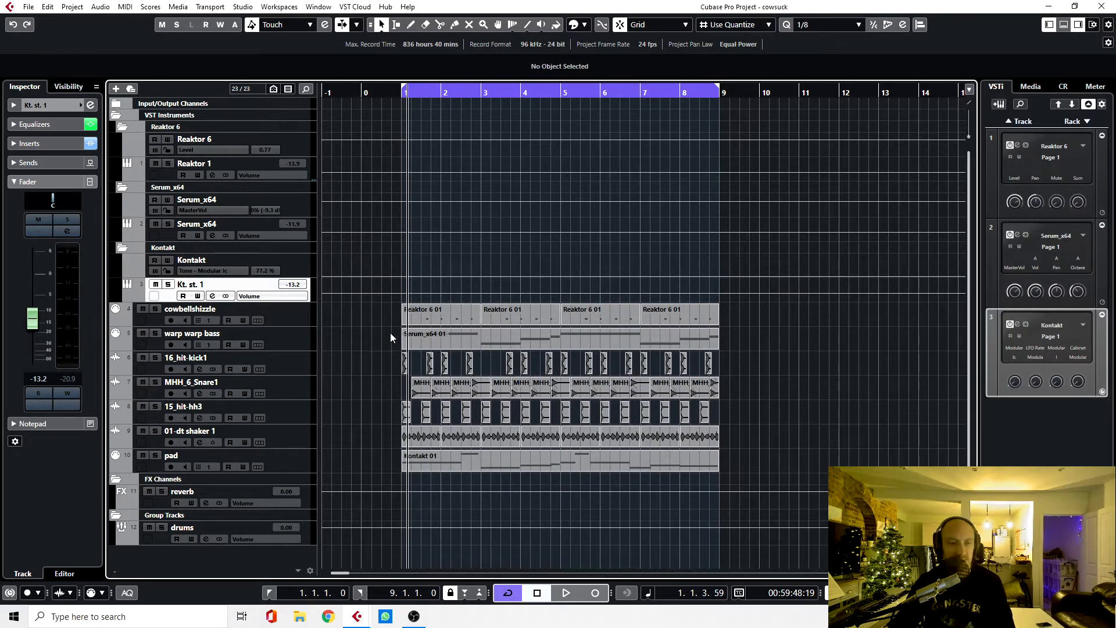
# Step: Solo the cowbellshizzle track and listen to its part on its own
pyautogui.click(298, 321)
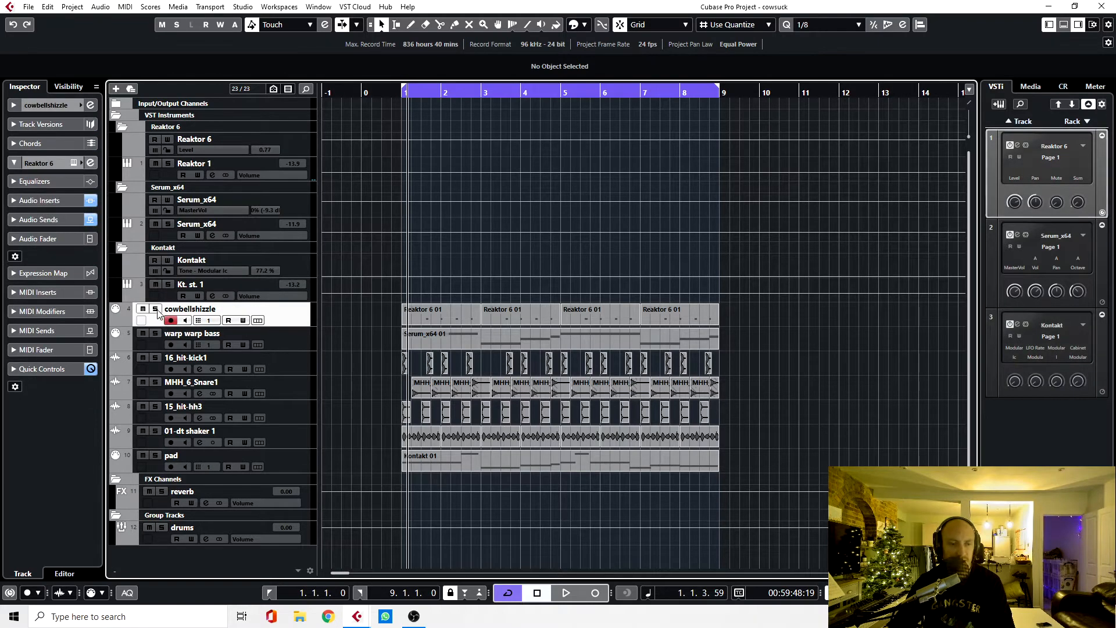
pyautogui.click(156, 310)
pyautogui.press('space')
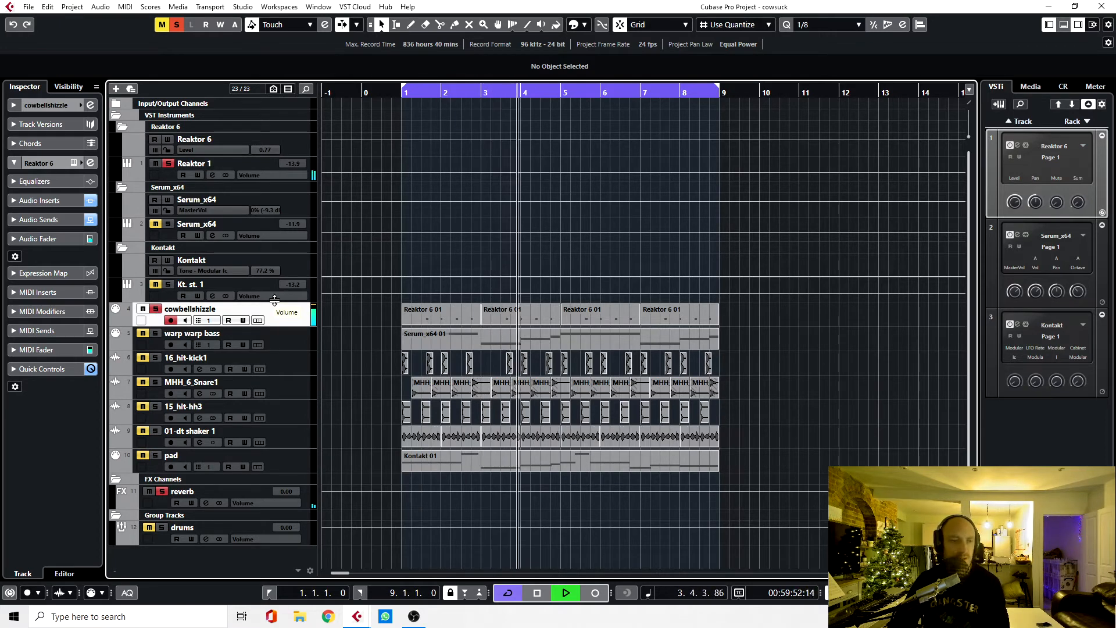
pyautogui.press('space')
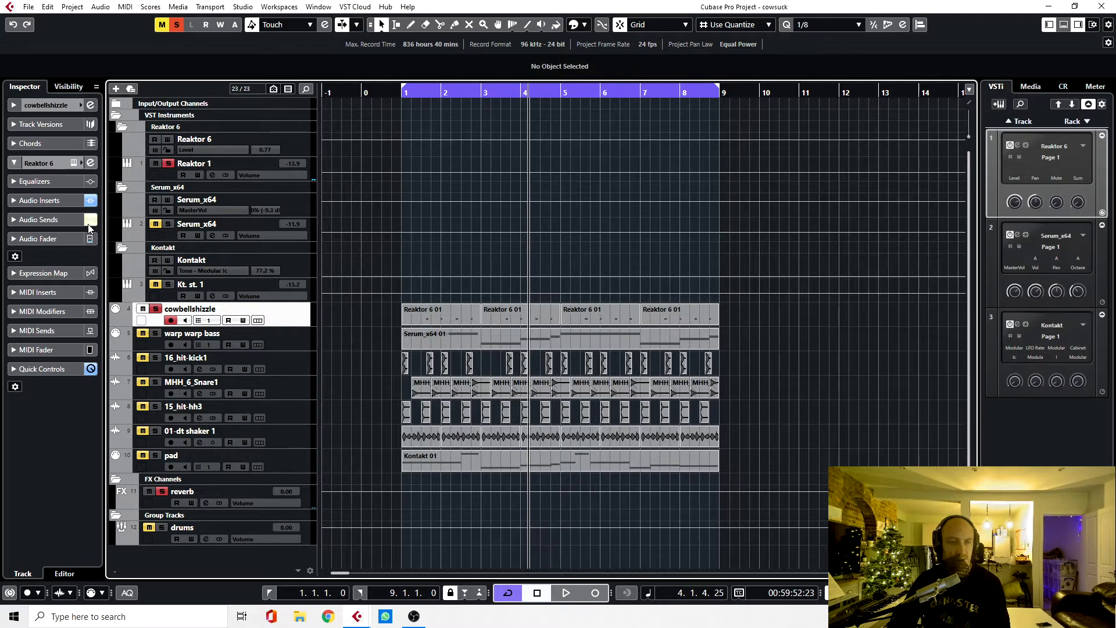
# Step: Examine the cowbellshizzle track's Reaktor 6 patch, close it and replay the soloed cowbell from the start of the loop
pyautogui.click(74, 163)
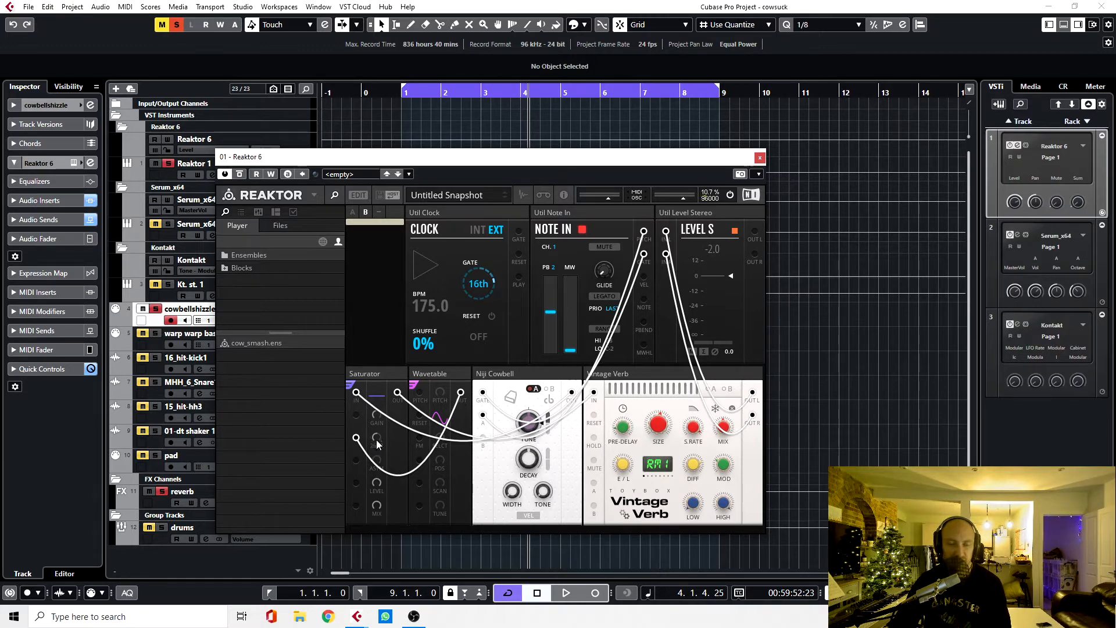
pyautogui.click(512, 399)
pyautogui.click(760, 158)
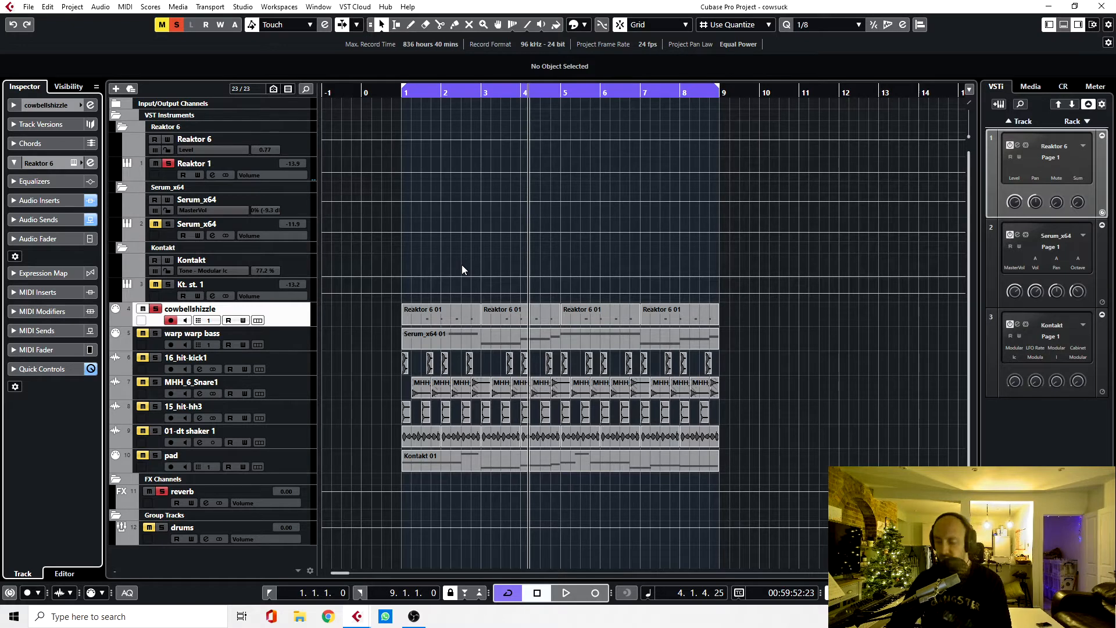
pyautogui.press('KP_1')
pyautogui.press('space')
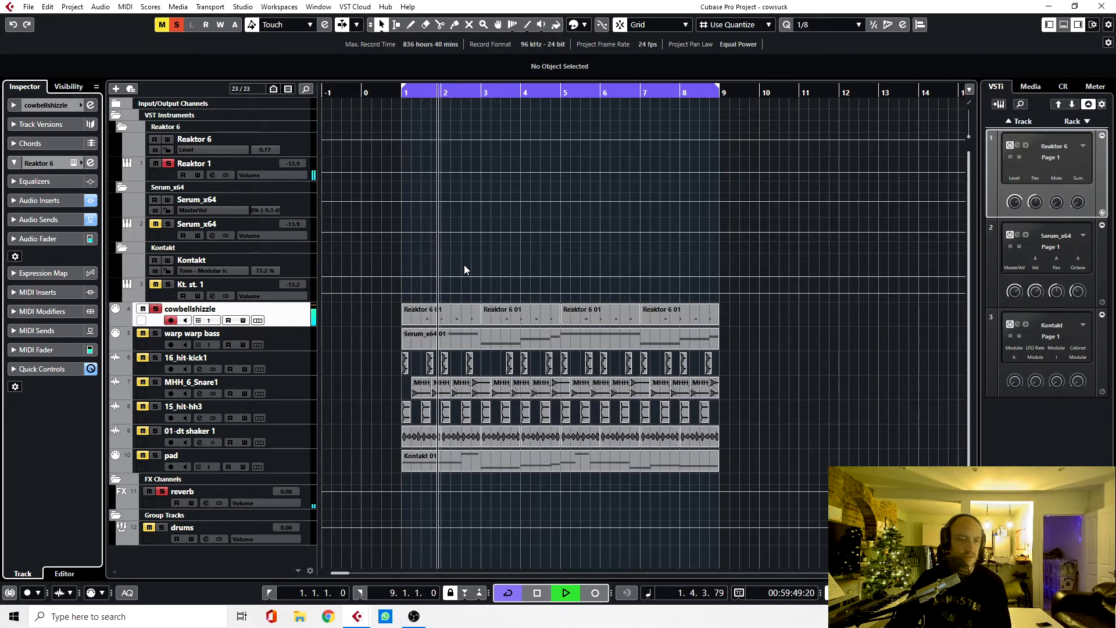
pyautogui.press('space')
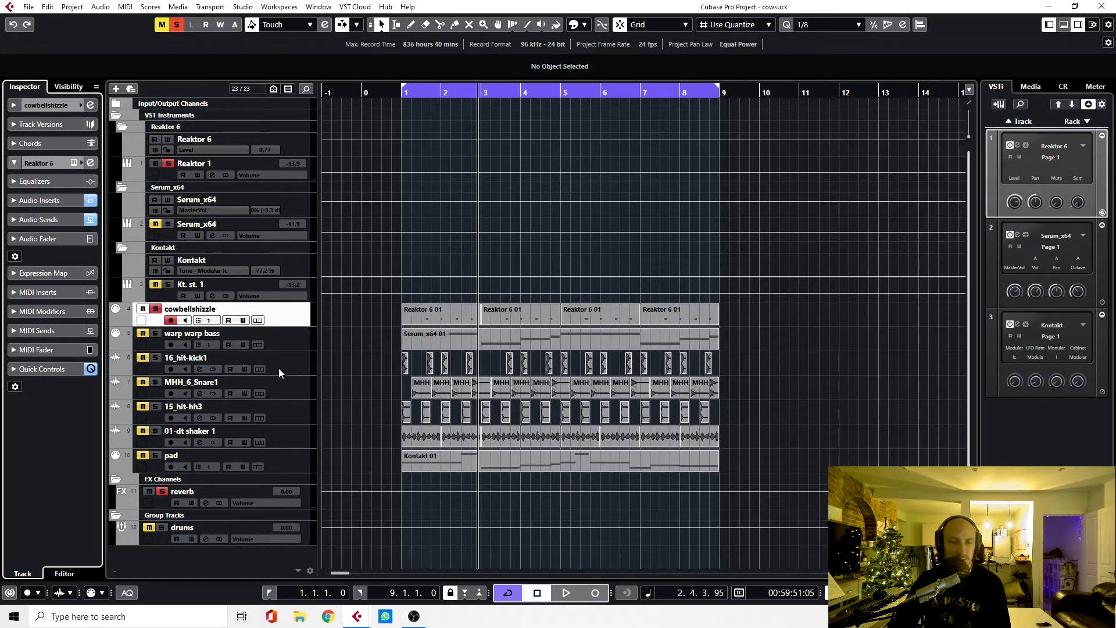
# Step: Solo the drums group instead of the cowbellshizzle track and listen to the drum parts
pyautogui.click(164, 529)
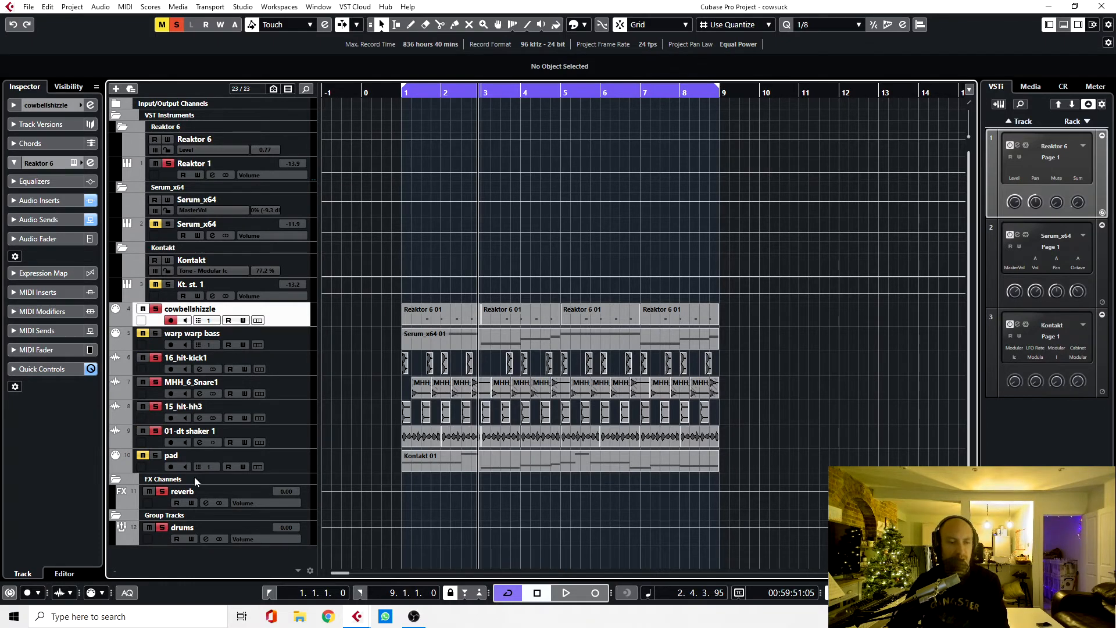
pyautogui.click(155, 309)
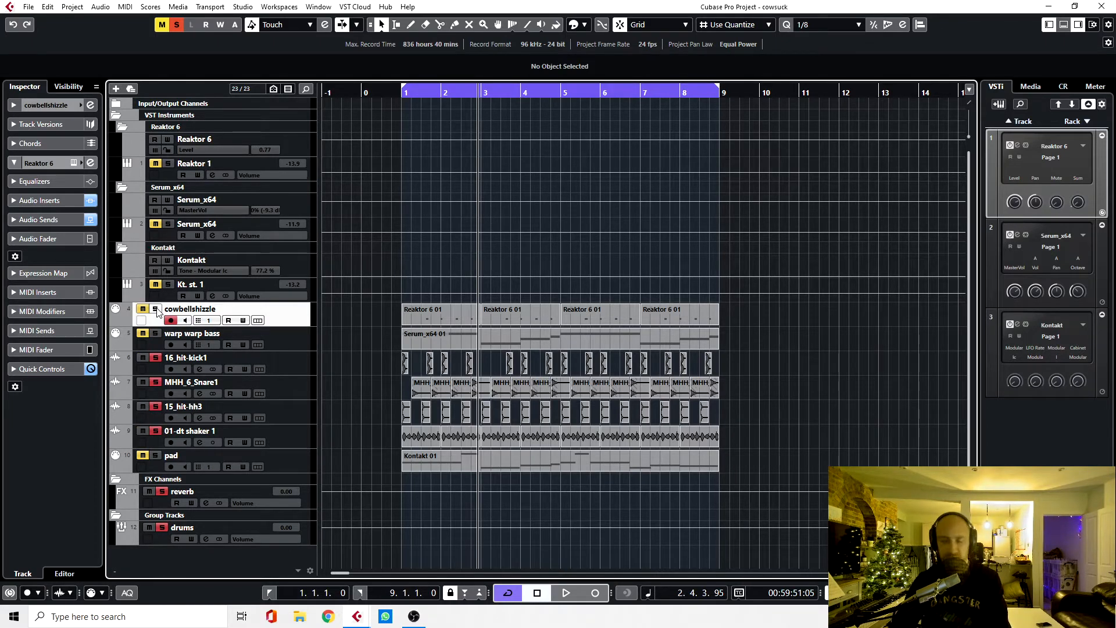
pyautogui.press('space')
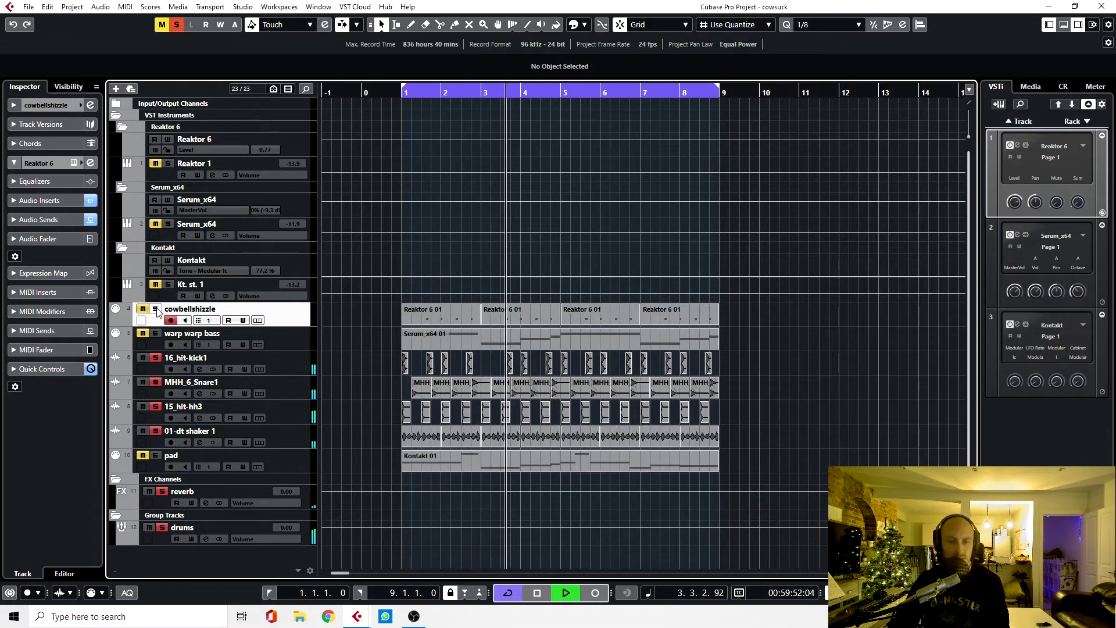
pyautogui.press('space')
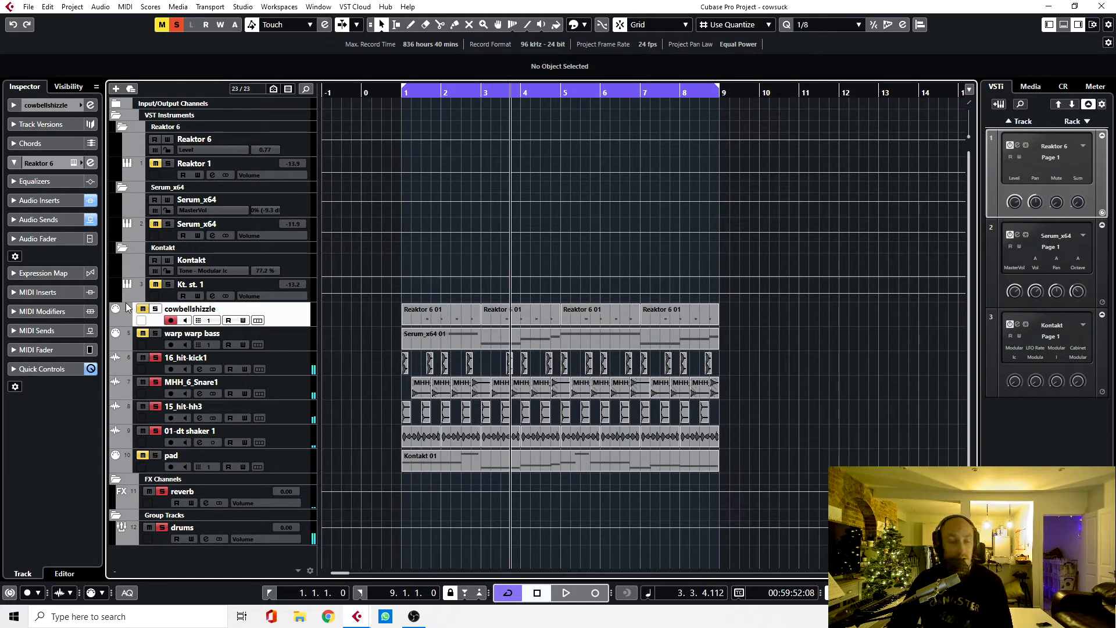
# Step: Open the channel settings of the MHH_6_Snare1 track and examine its Transient Master insert
pyautogui.click(278, 385)
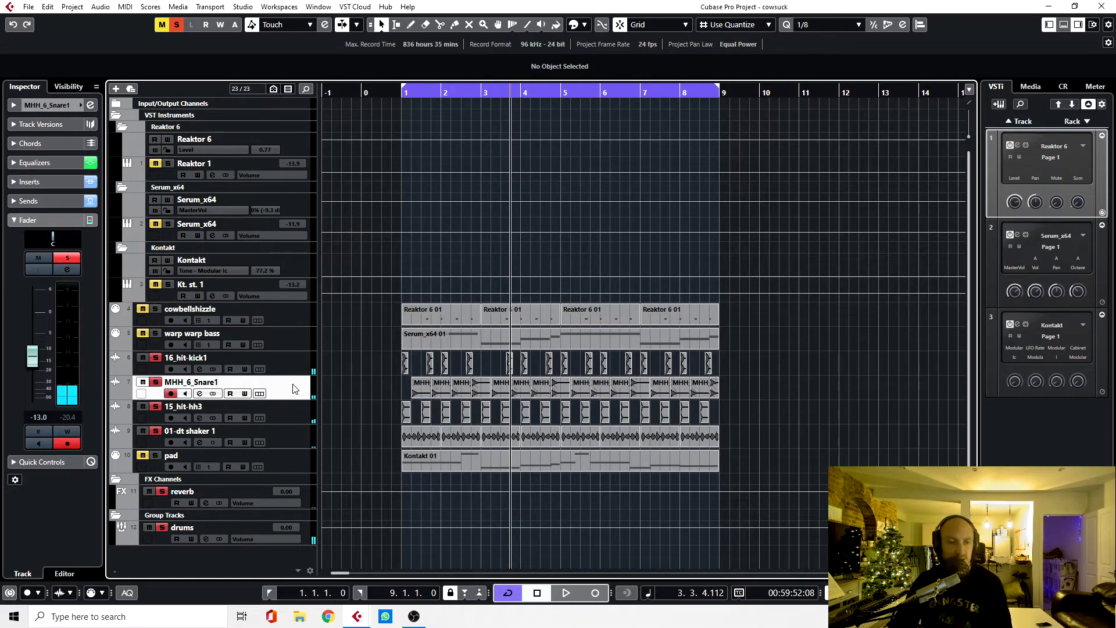
pyautogui.click(69, 270)
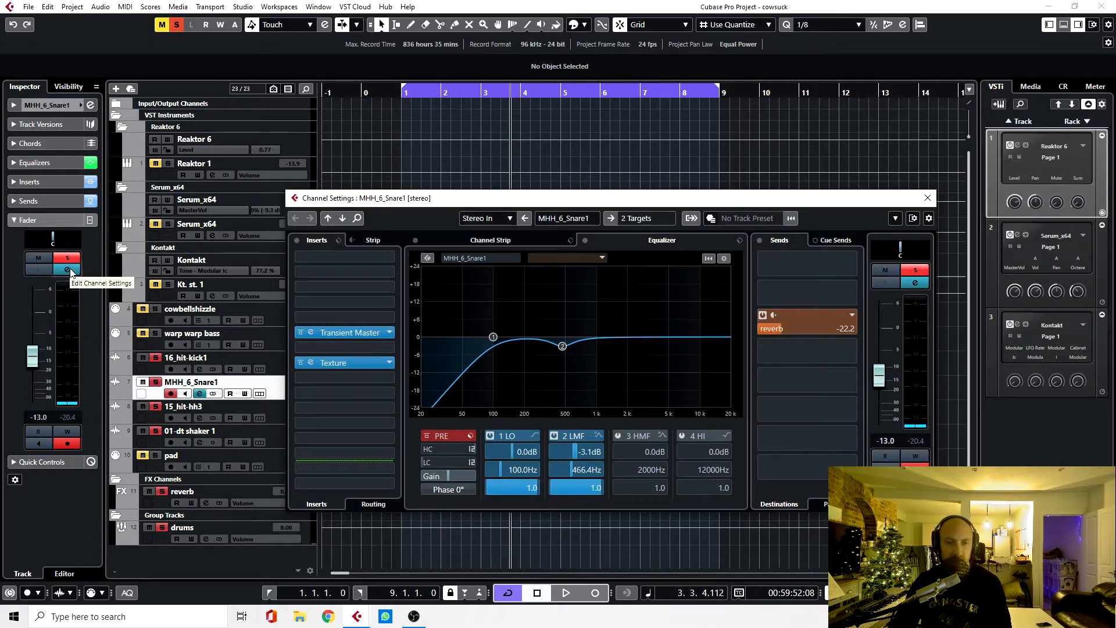
pyautogui.click(309, 333)
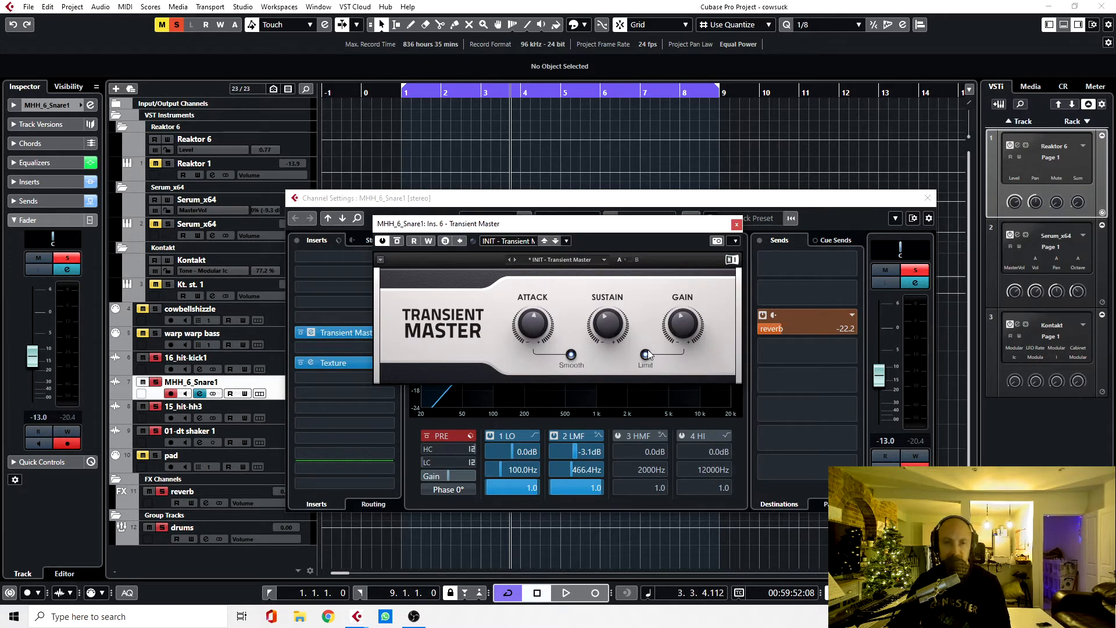
pyautogui.moveTo(533, 323)
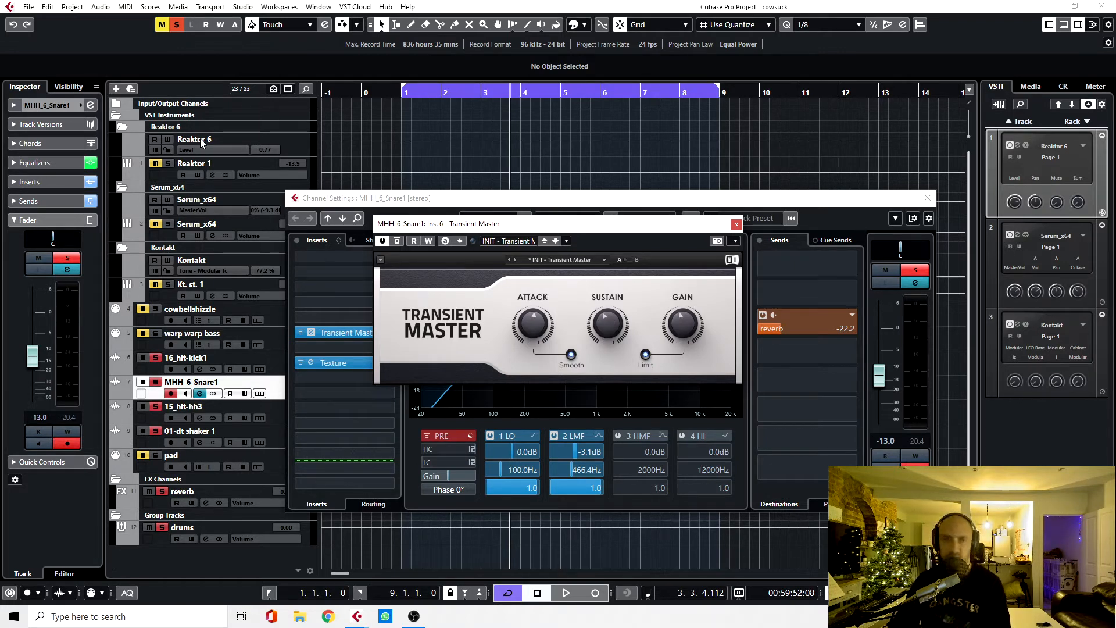
# Step: Clear all solos, solo only the MHH_6_Snare1 track and play it back with Transient Master active
pyautogui.click(181, 25)
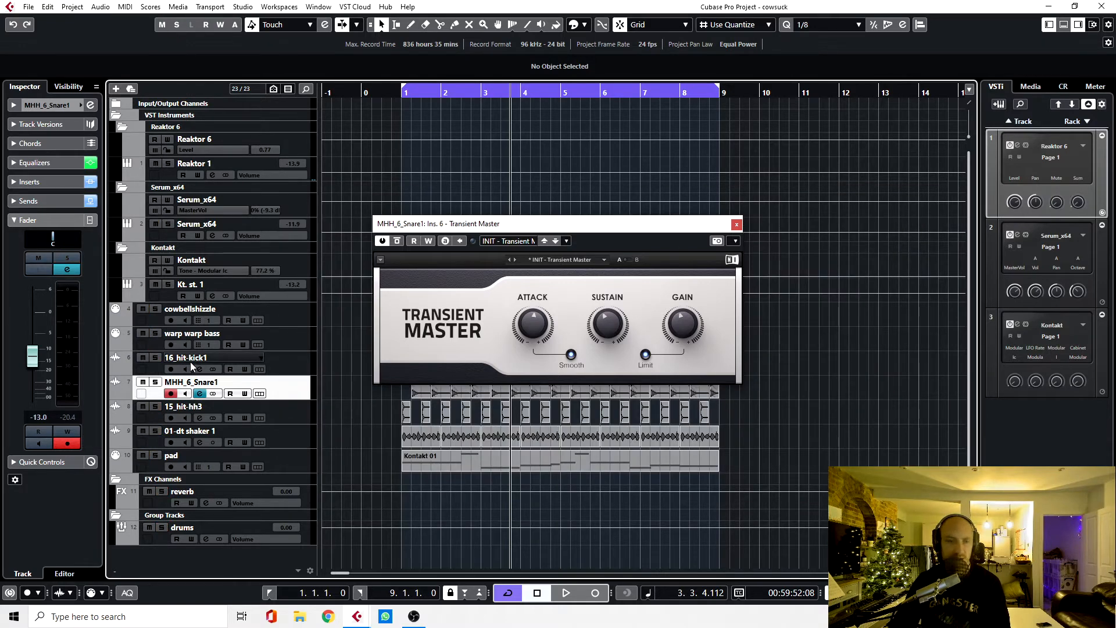
pyautogui.click(155, 383)
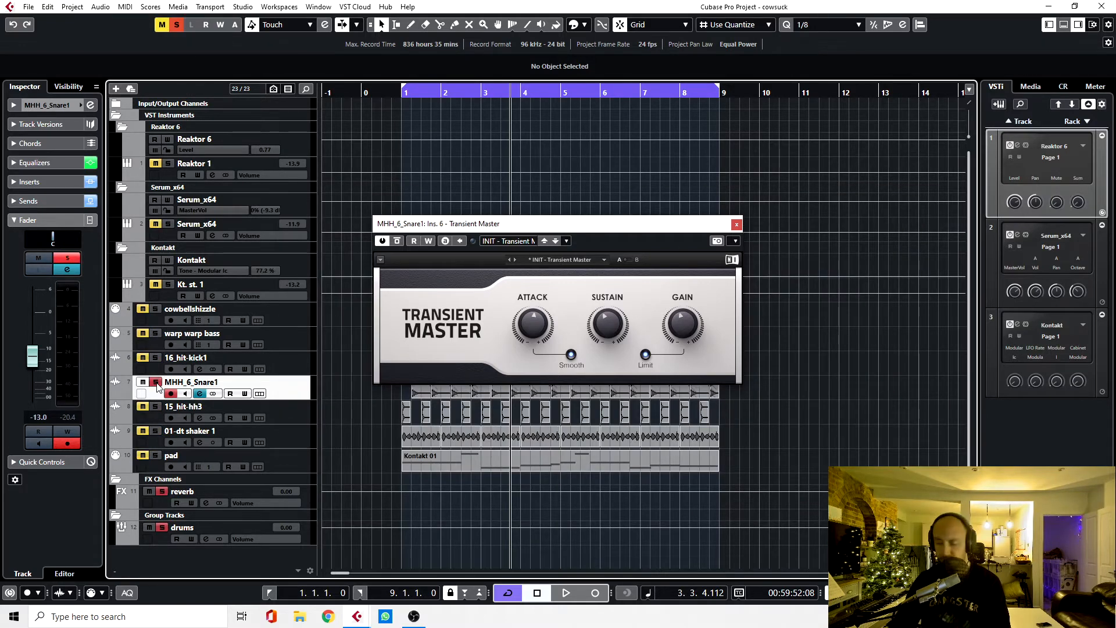
pyautogui.press('space')
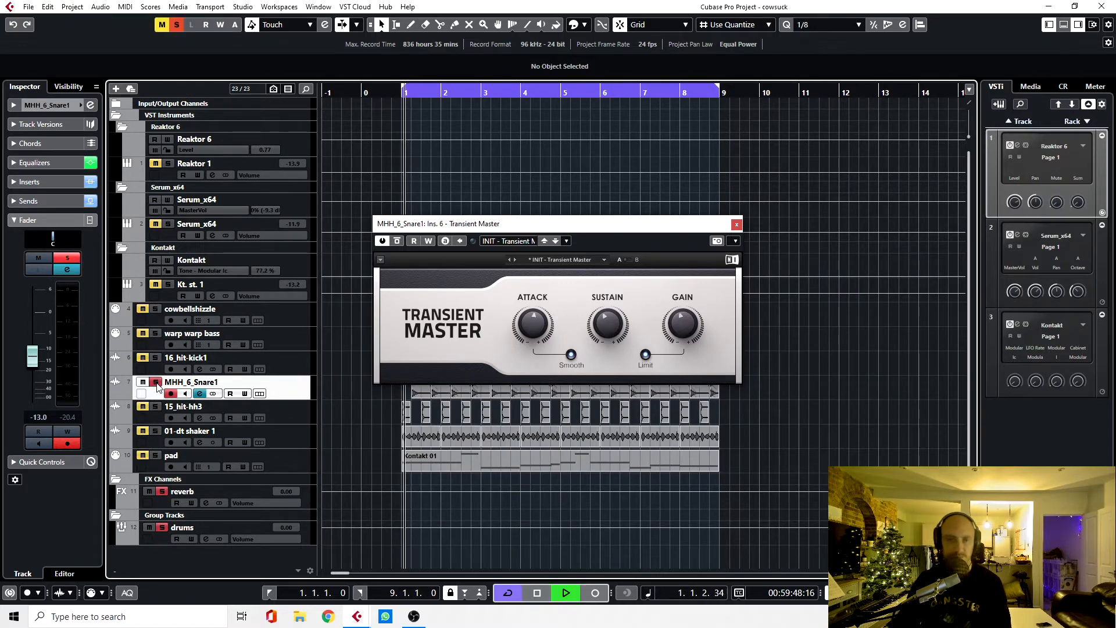
pyautogui.press('space')
# Step: Compare the snare from the loop start with Transient Master bypassed and re-enabled, then close the plug-in
pyautogui.click(399, 241)
pyautogui.press('KP_1')
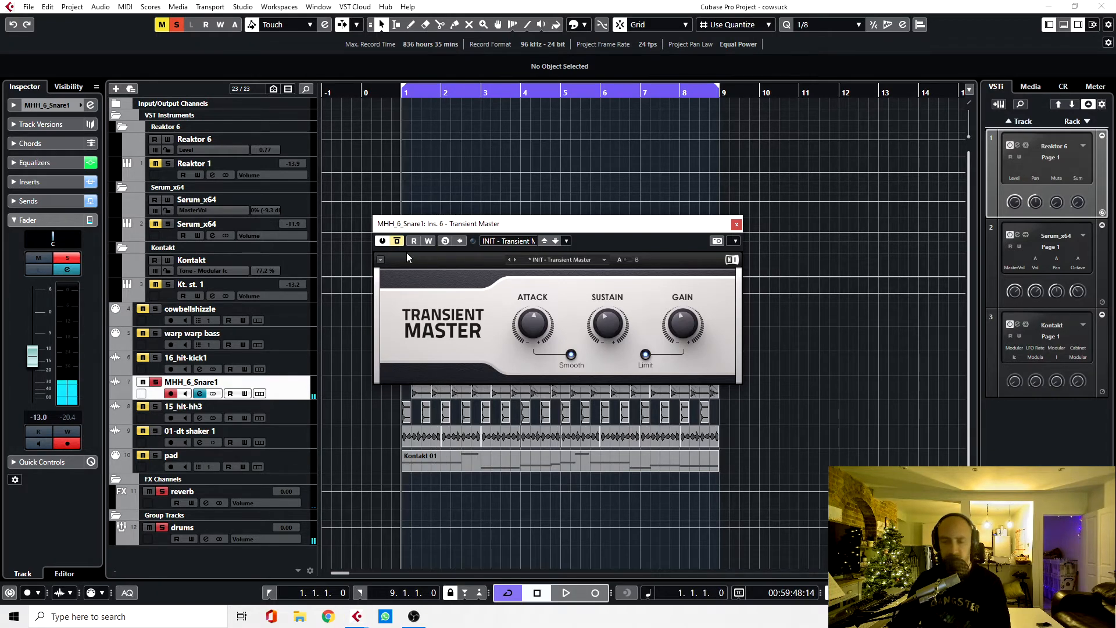
pyautogui.press('space')
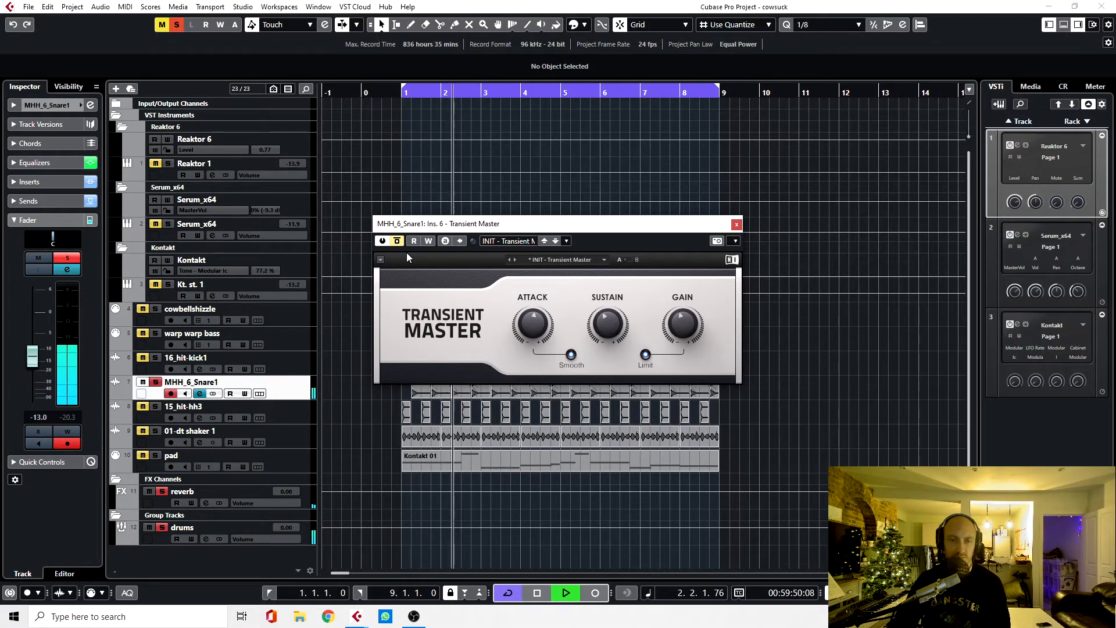
pyautogui.click(397, 240)
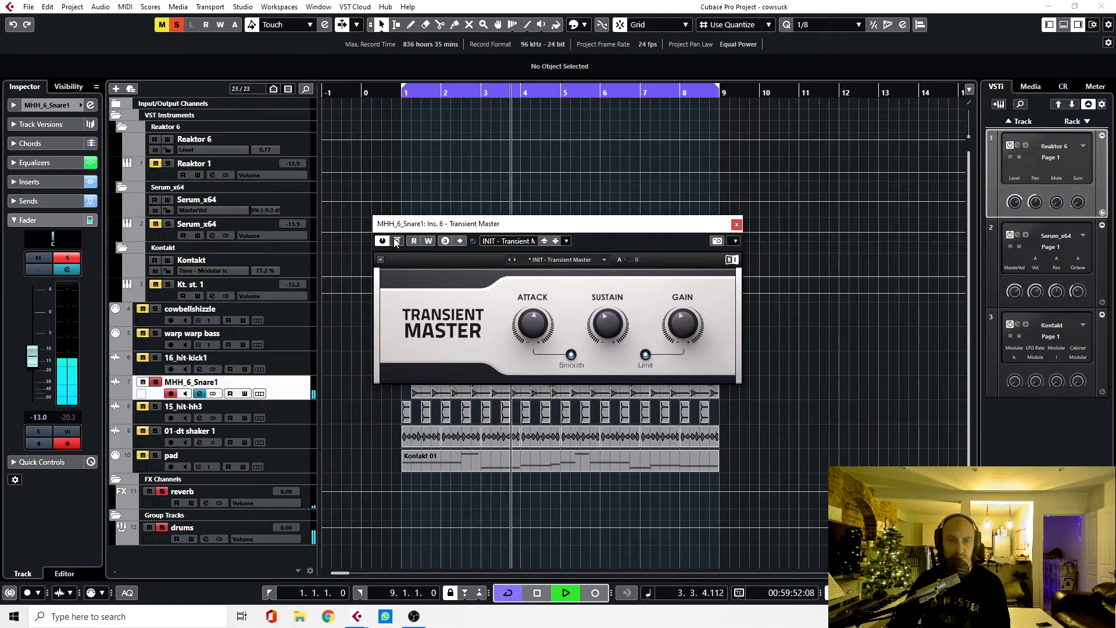
pyautogui.press('space')
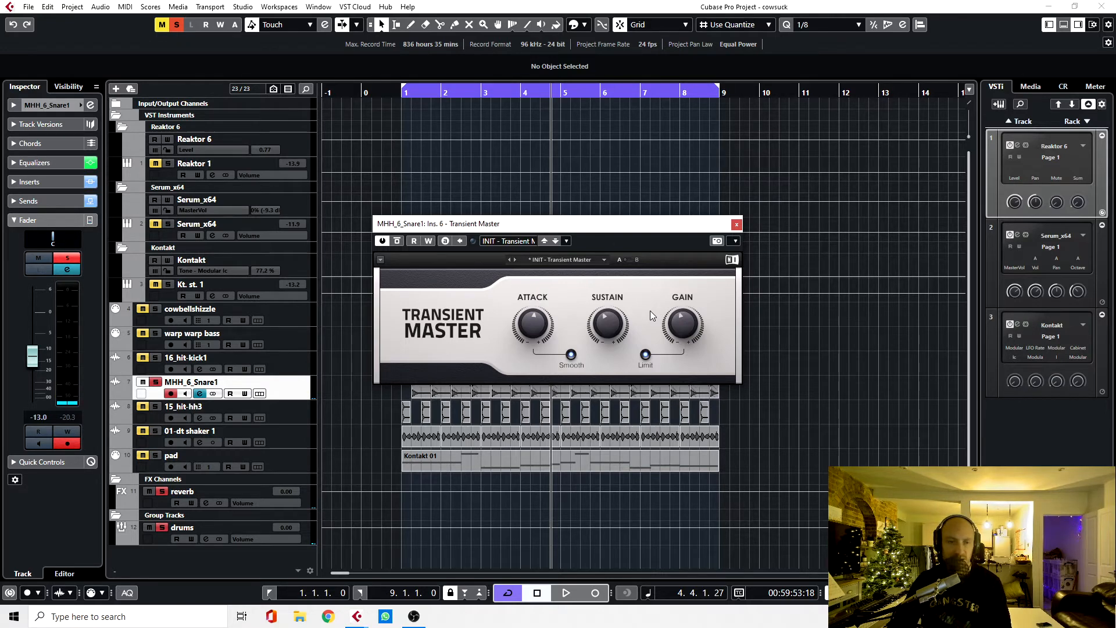
pyautogui.click(736, 225)
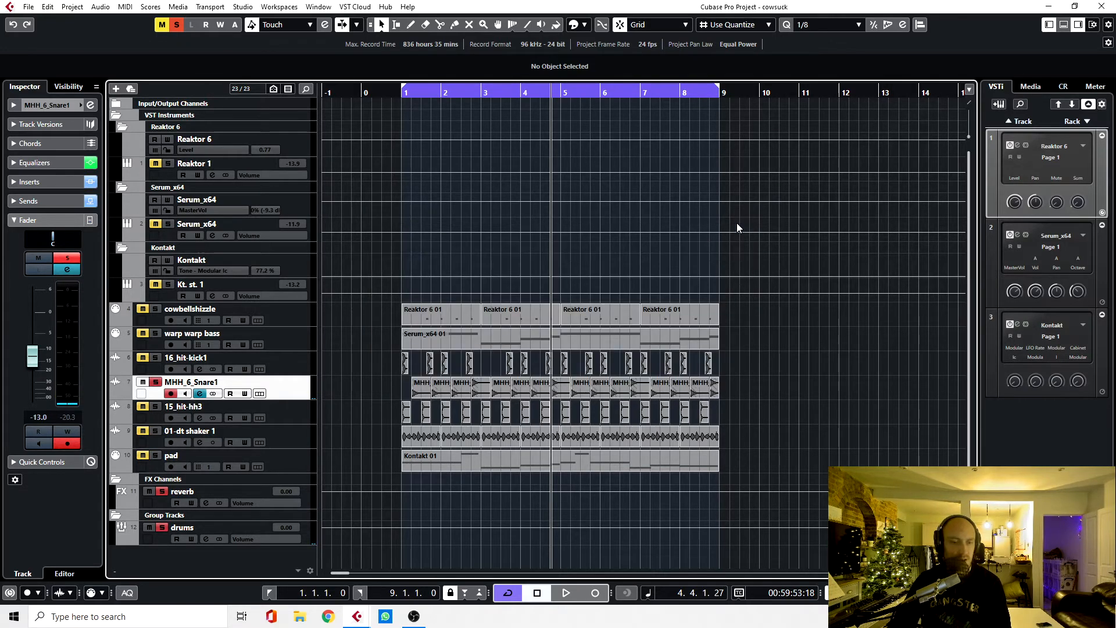
# Step: Open the snare channel's Texture insert and compare the snare from the loop start with Texture bypassed and active
pyautogui.click(67, 269)
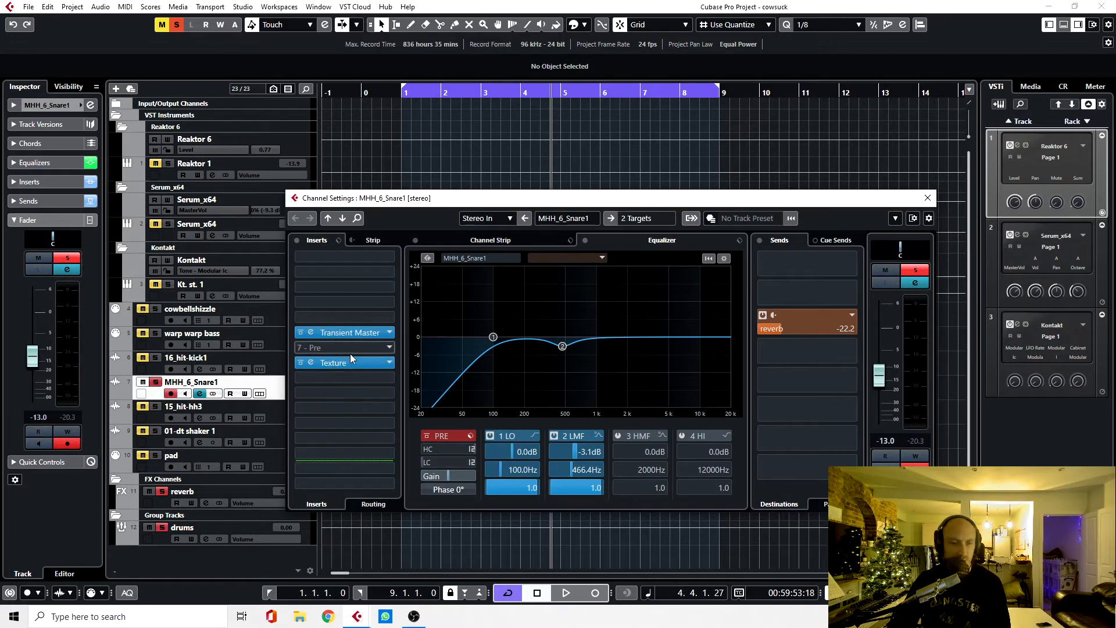
pyautogui.click(312, 362)
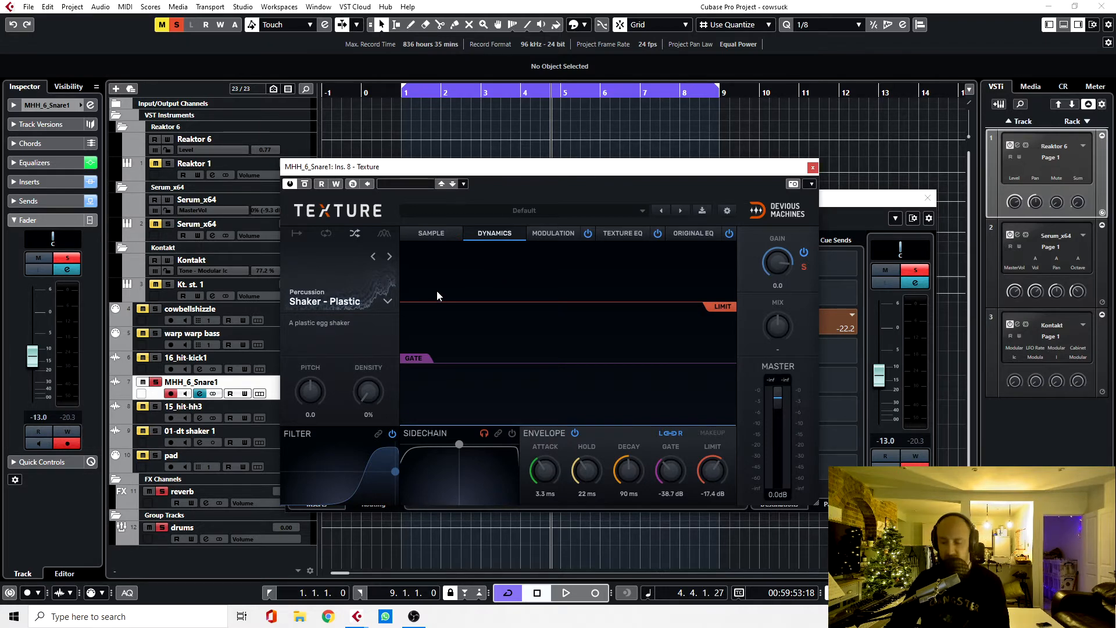
pyautogui.press('KP_1')
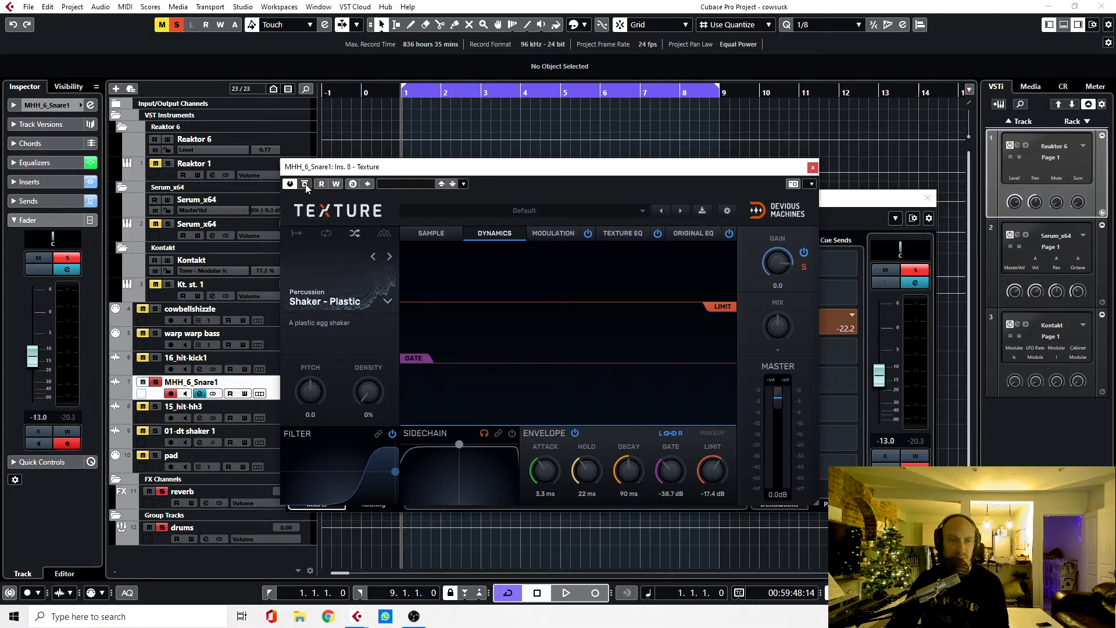
pyautogui.press('space')
pyautogui.click(305, 184)
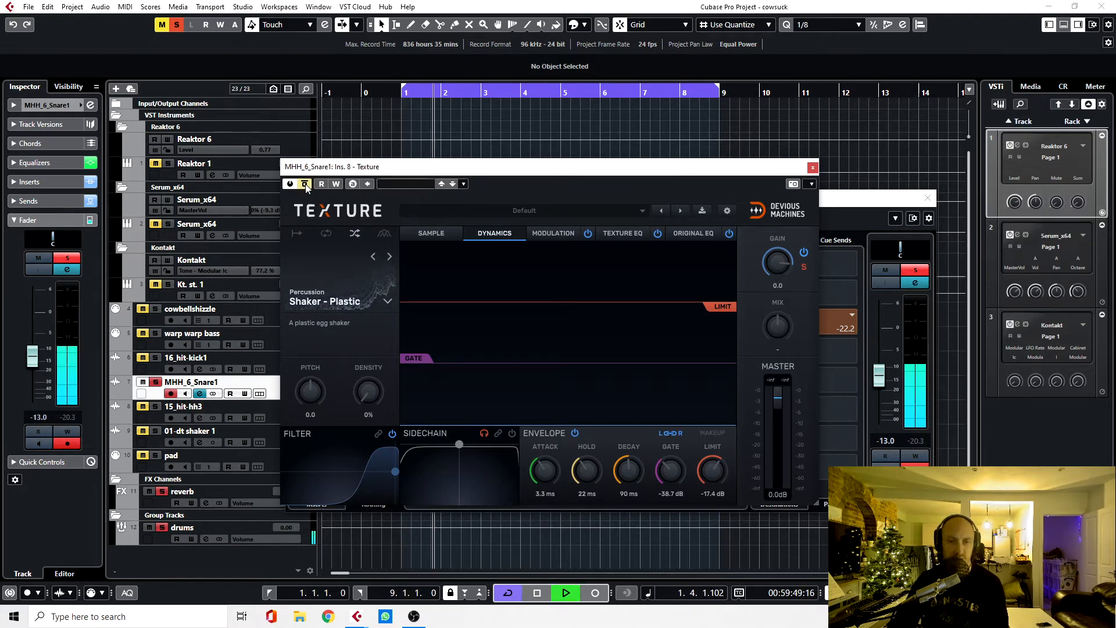
pyautogui.press('space')
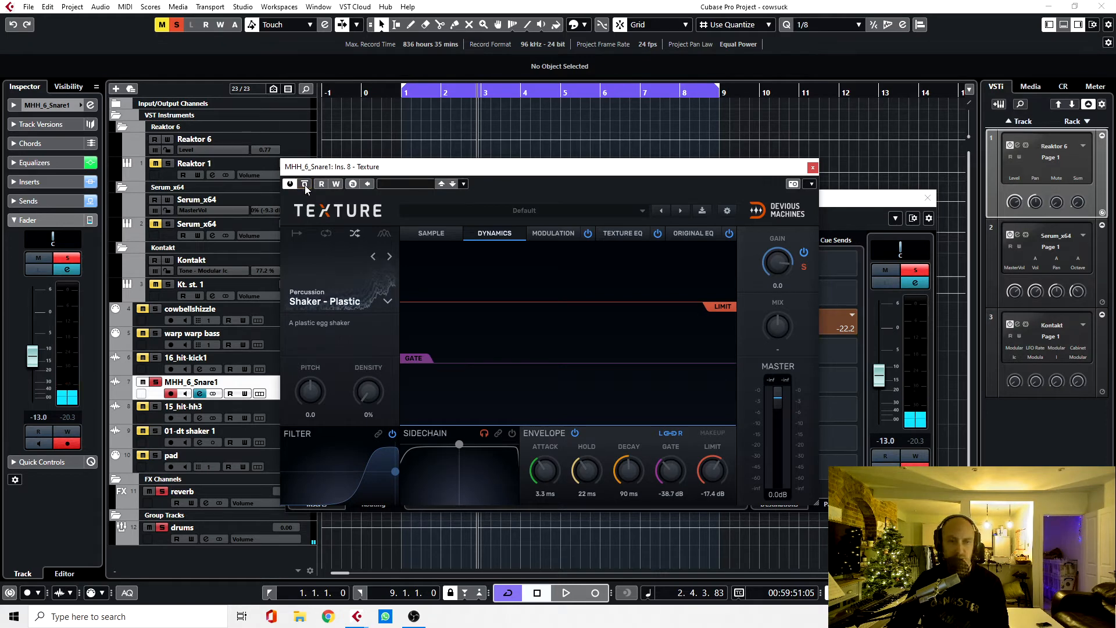
pyautogui.press('space')
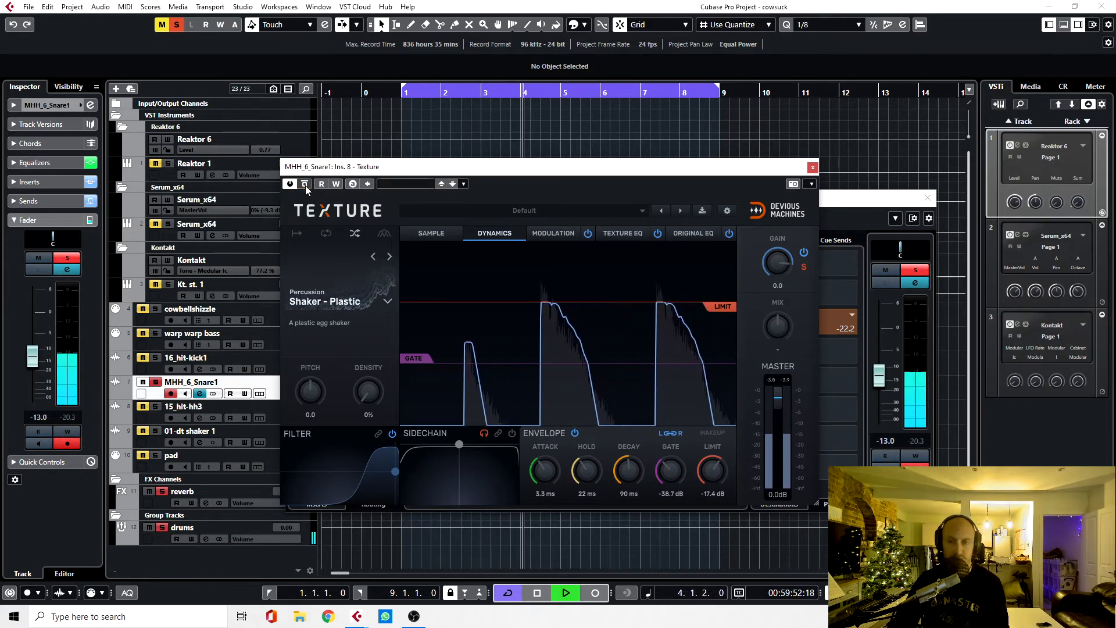
pyautogui.press('space')
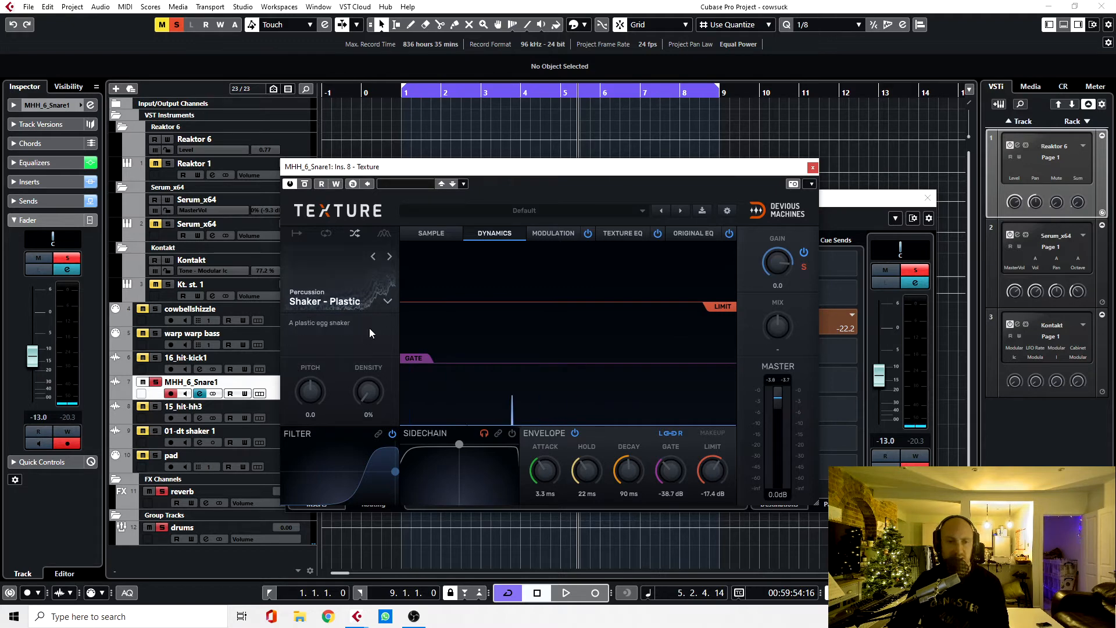
# Step: Look through Texture's factory sample categories and close the list without choosing another sample
pyautogui.click(386, 301)
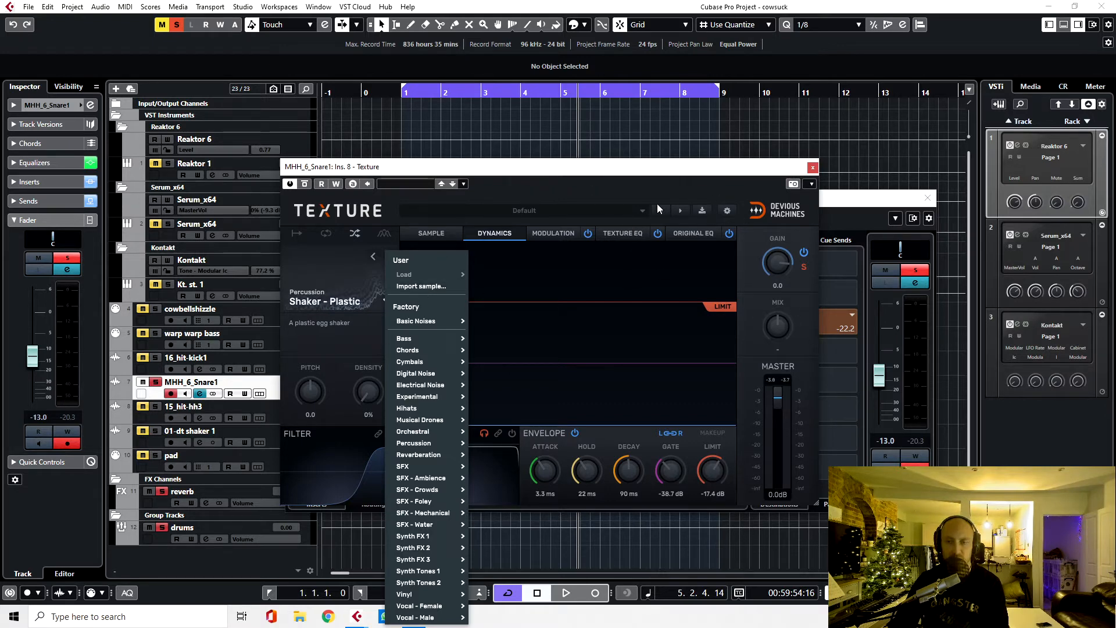
pyautogui.click(292, 272)
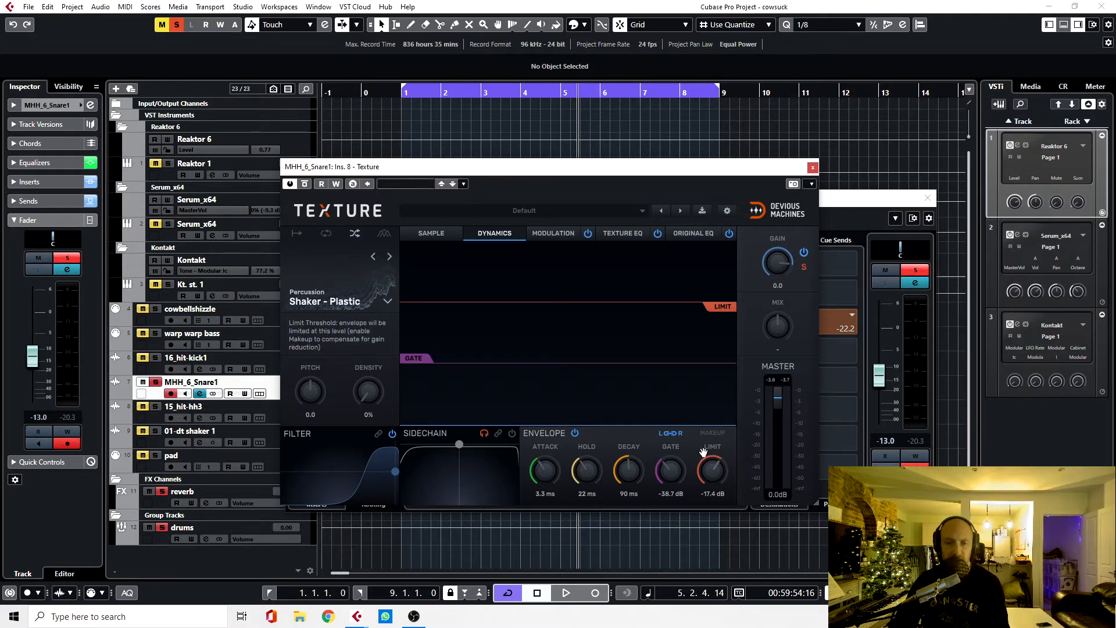
# Step: Examine and compare the Texture EQ and Original EQ curves in the snare's Texture plug-in
pyautogui.click(623, 233)
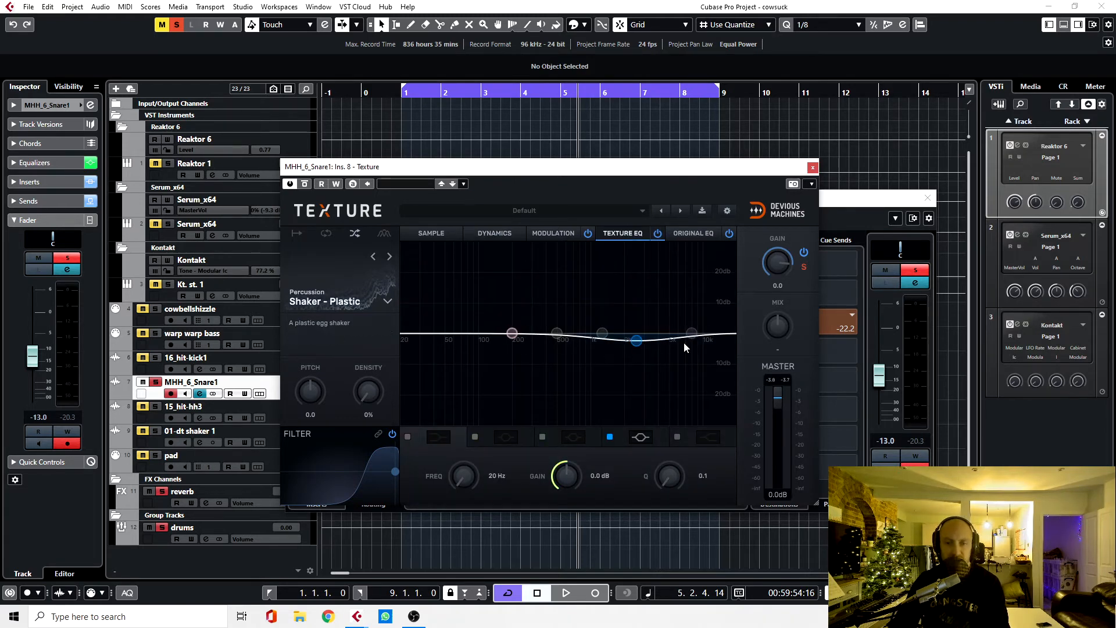
pyautogui.click(700, 232)
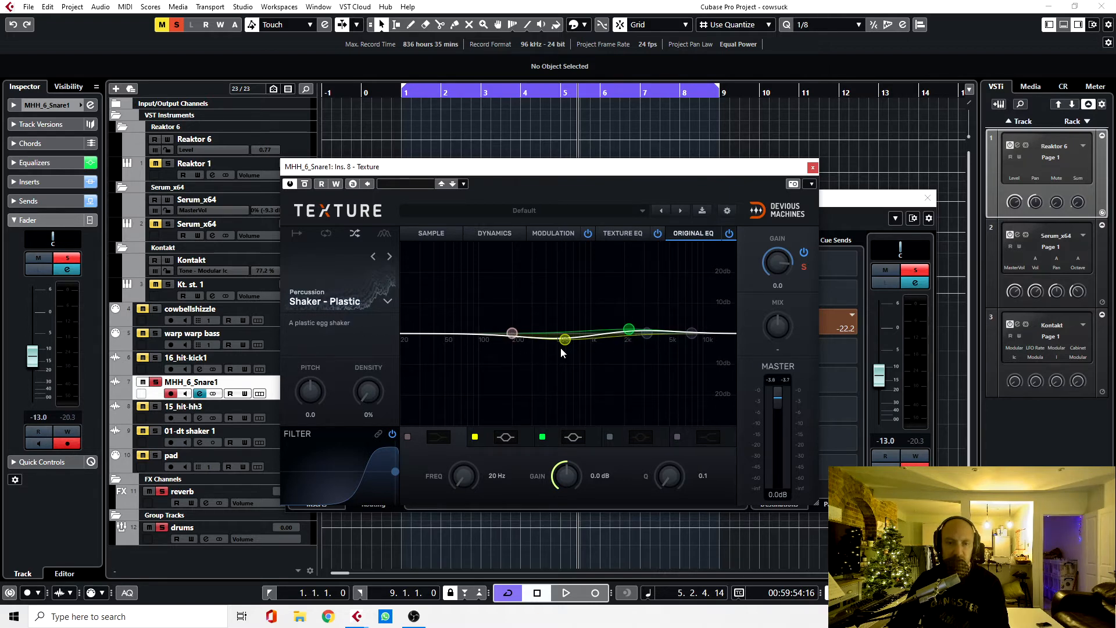
pyautogui.click(617, 234)
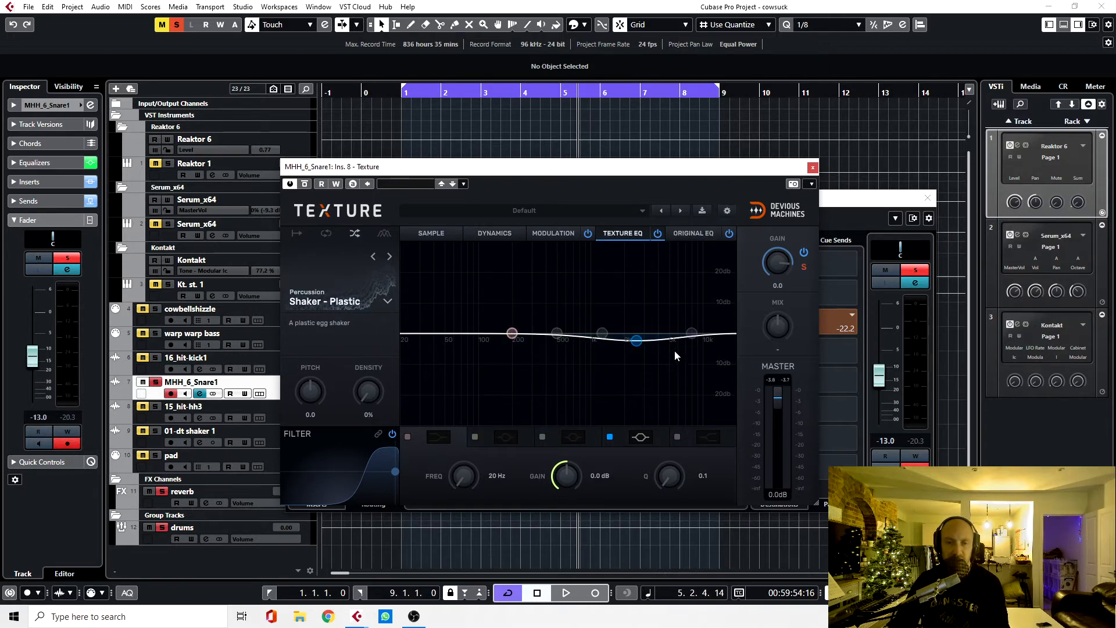
pyautogui.click(713, 232)
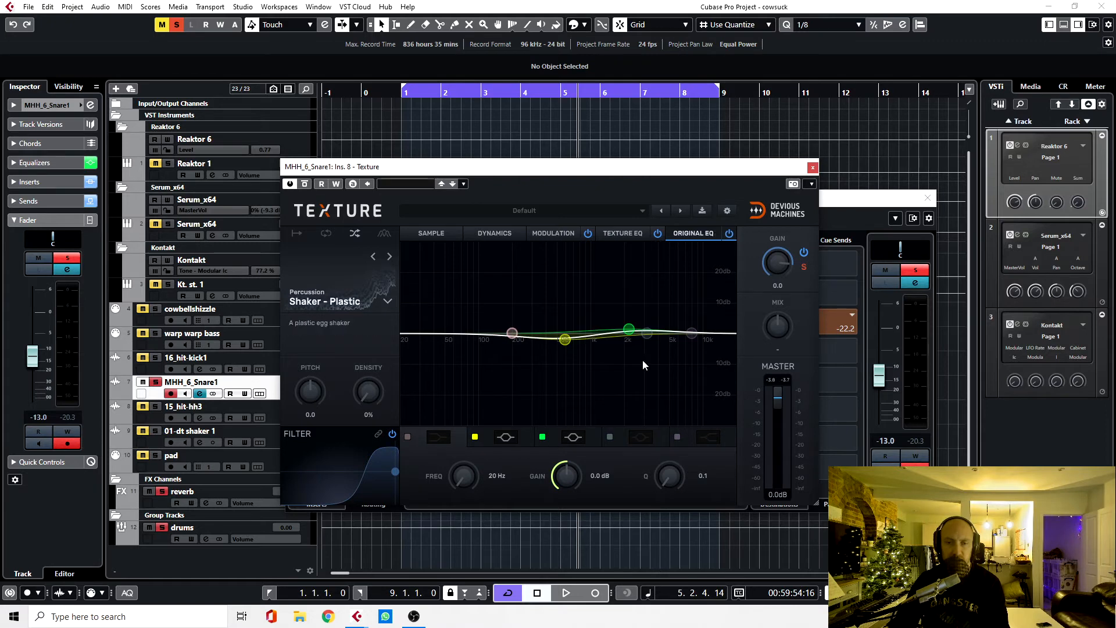
pyautogui.click(623, 232)
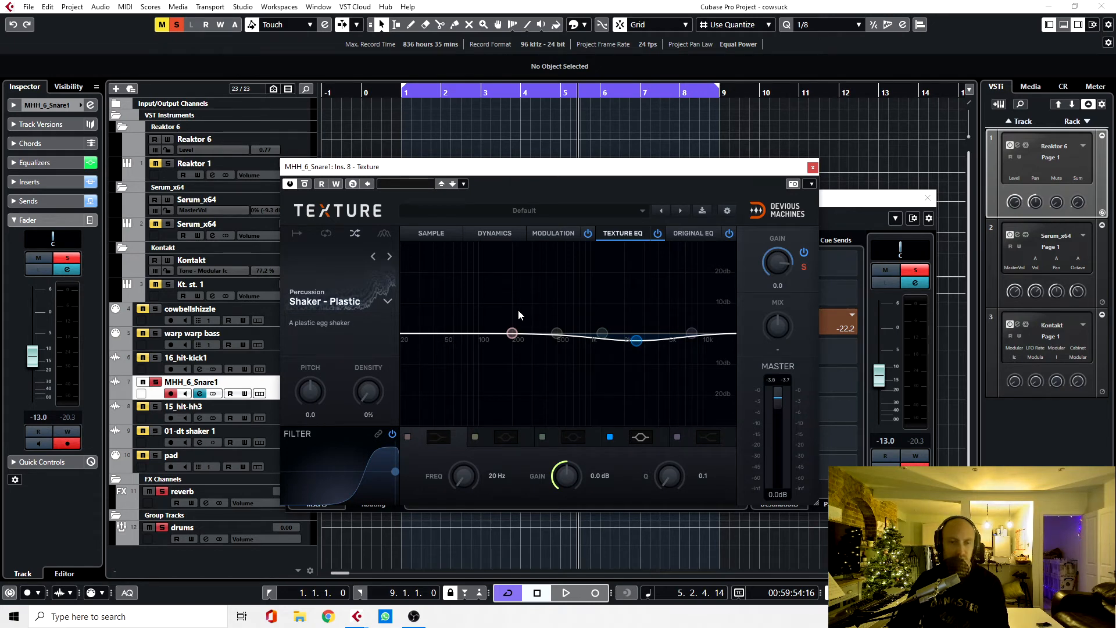
# Step: Play the snare with the Texture EQ view displayed, then close Texture and clear the snare's solo
pyautogui.press('space')
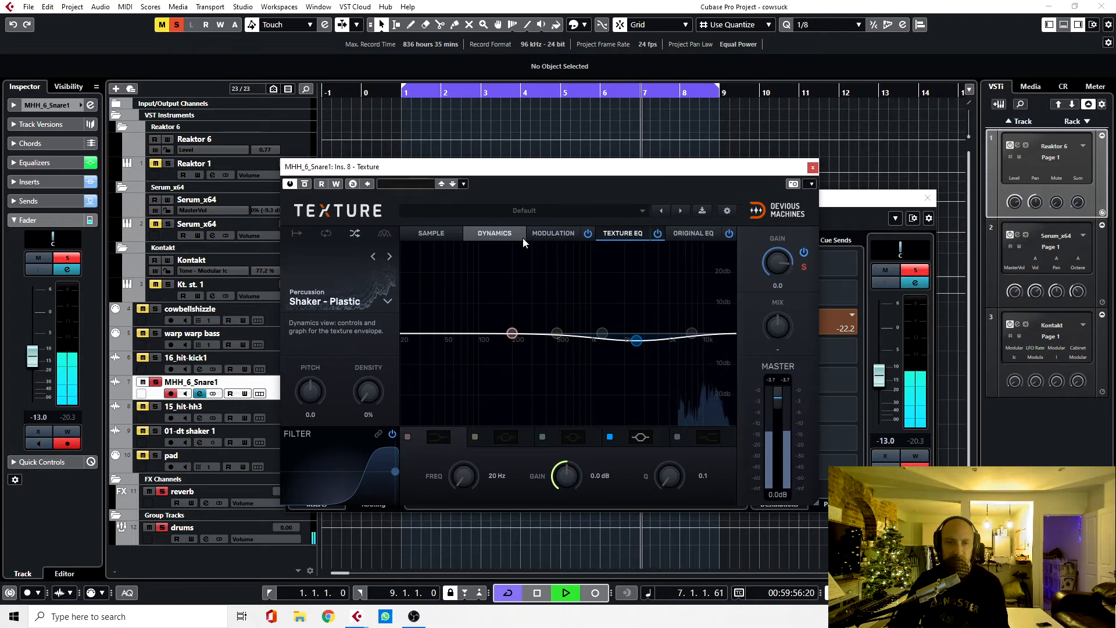
pyautogui.press('space')
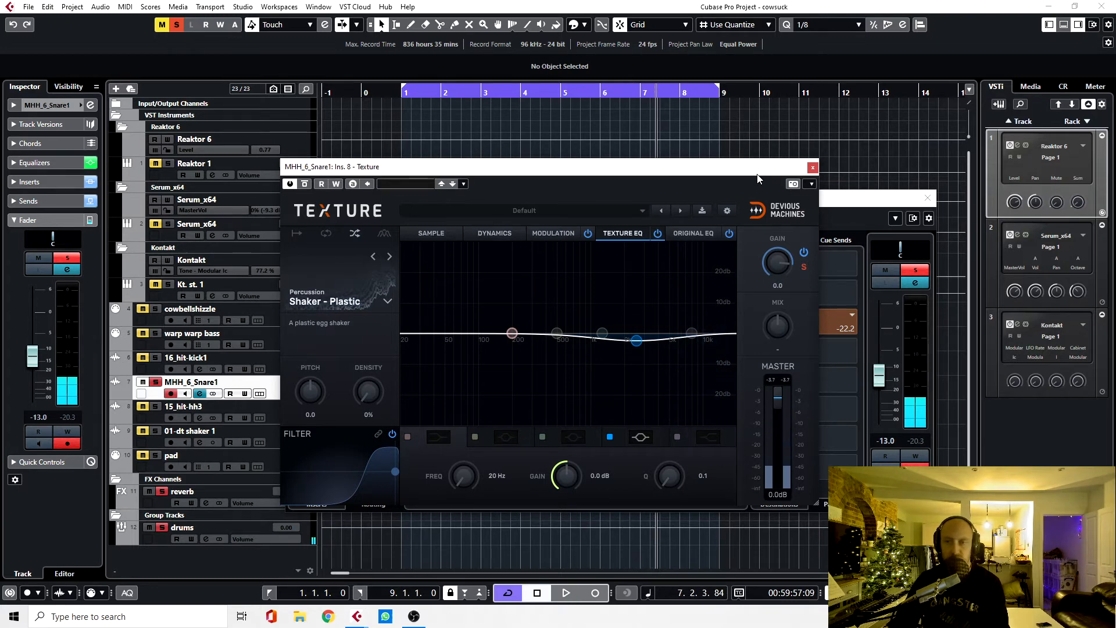
pyautogui.click(812, 168)
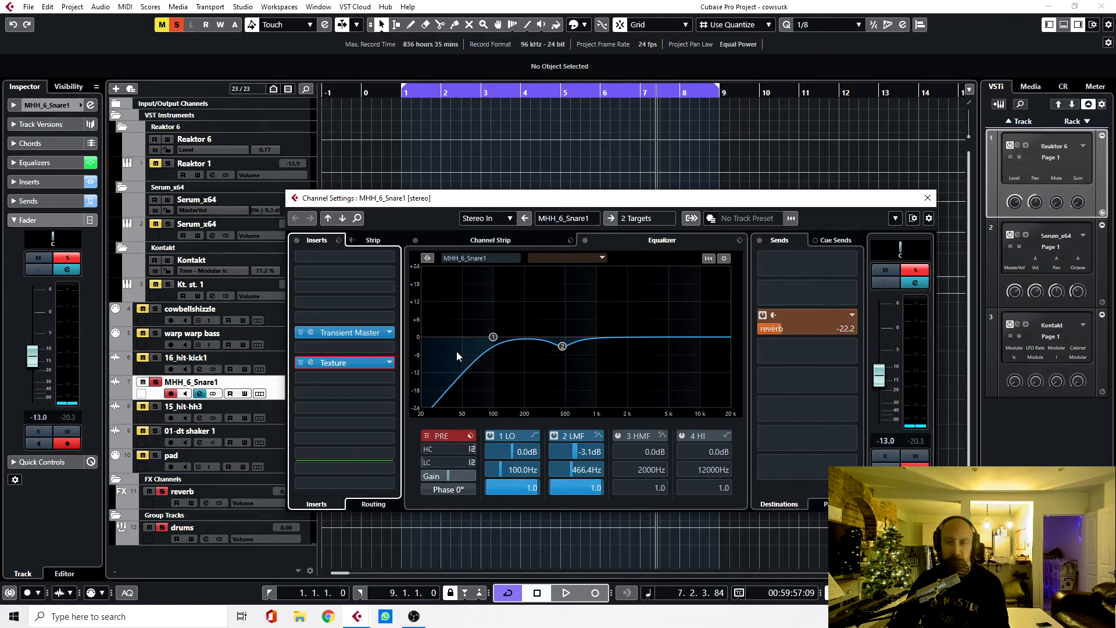
pyautogui.click(157, 382)
# Step: Review the inserts and EQ in the 16_hit-kick1 channel settings and close them
pyautogui.click(278, 359)
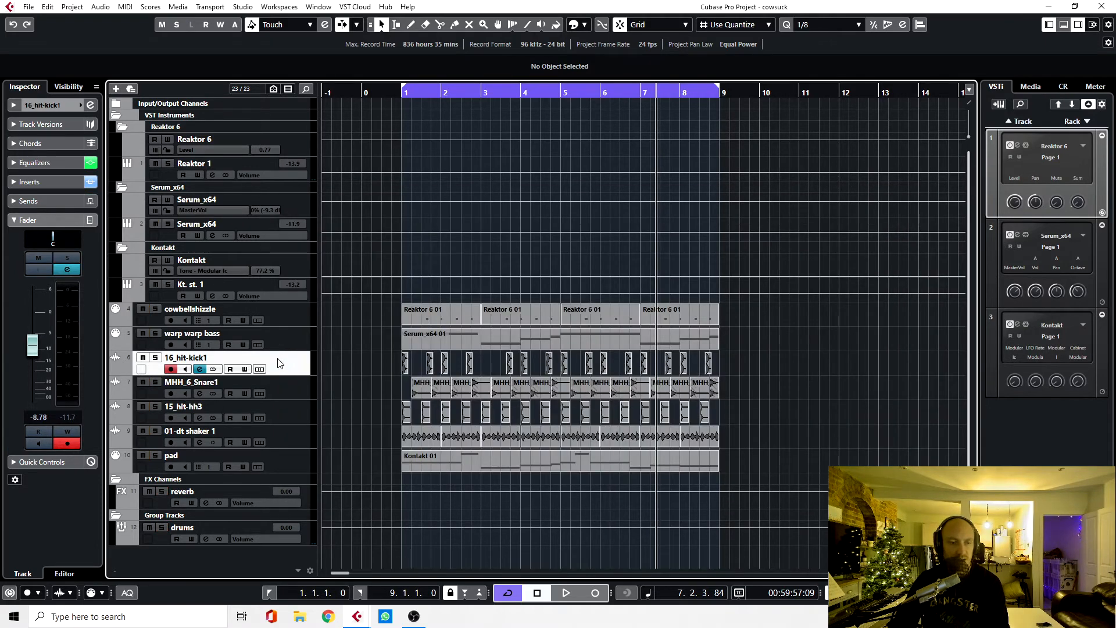
pyautogui.click(68, 270)
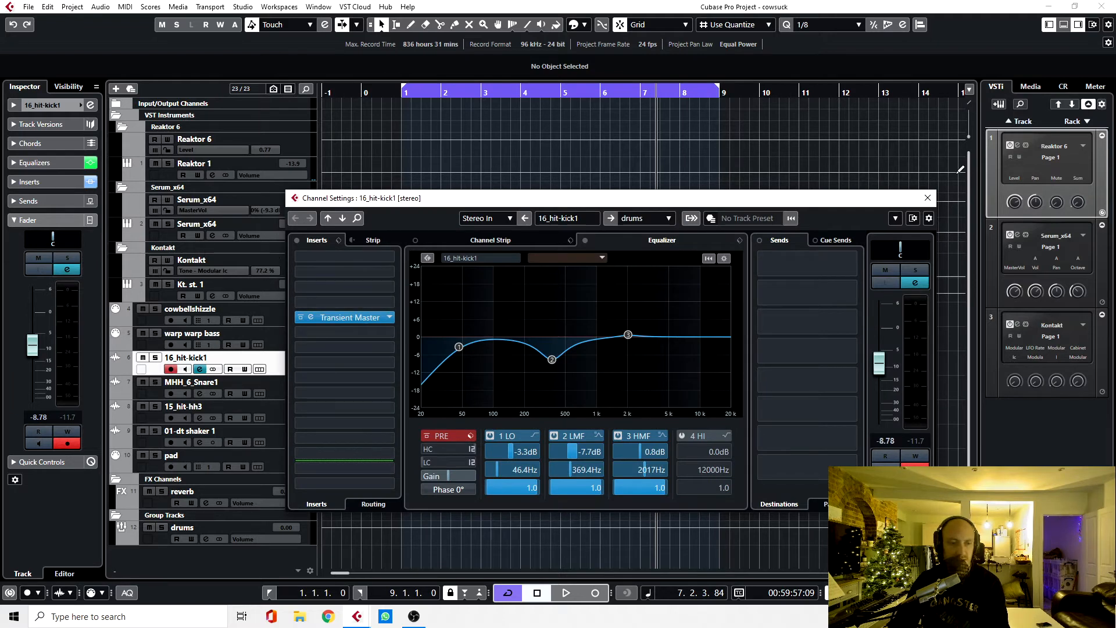
pyautogui.click(927, 199)
# Step: Review the EQ and reverb send in the 15_hit-hh3 channel settings and close them
pyautogui.click(281, 407)
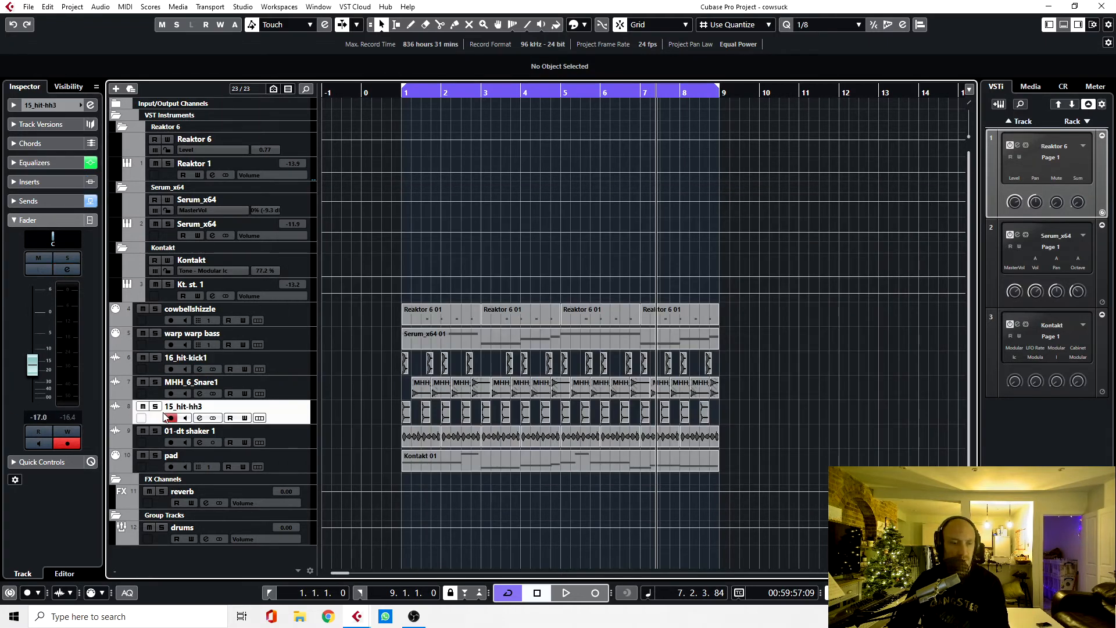
pyautogui.click(67, 270)
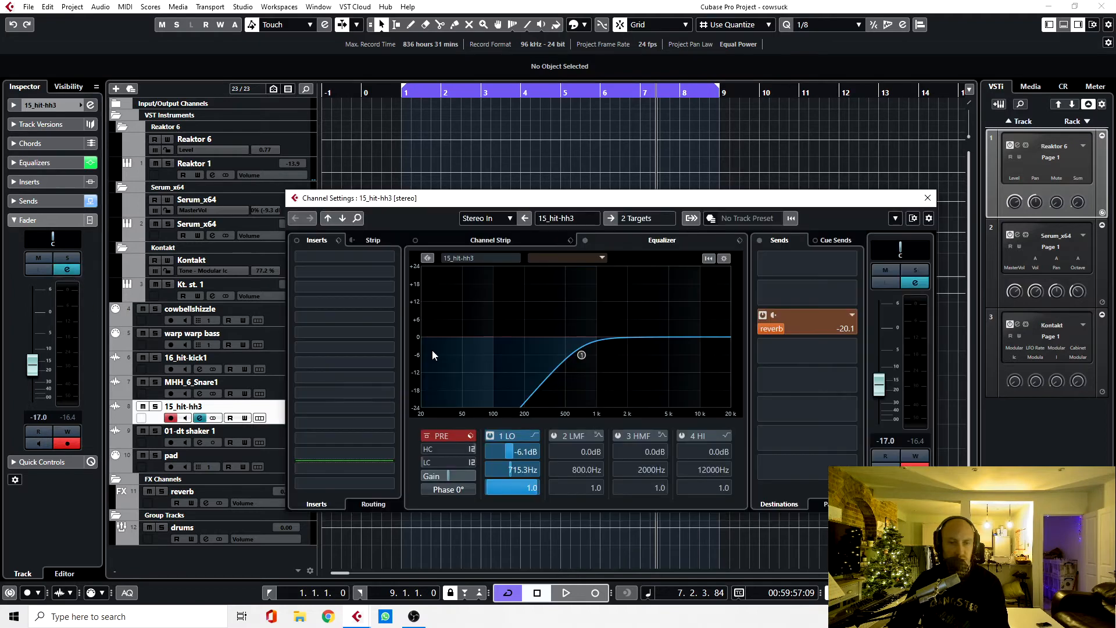
pyautogui.click(927, 198)
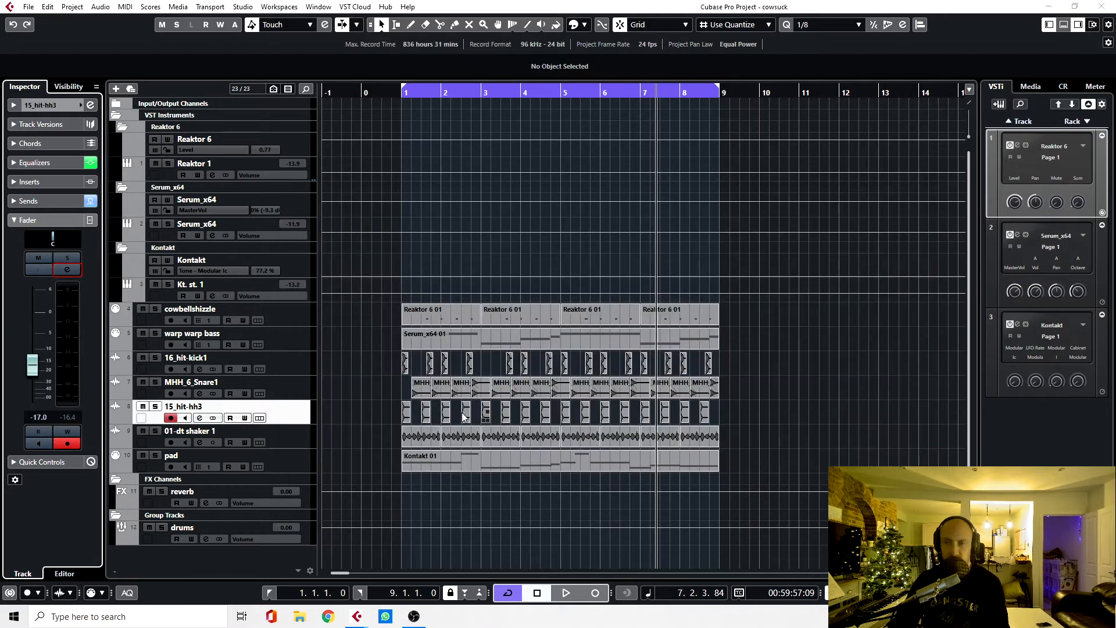
# Step: Open the 01-dt shaker 1 channel settings, solo the shaker and return to the loop start
pyautogui.click(301, 437)
pyautogui.click(67, 269)
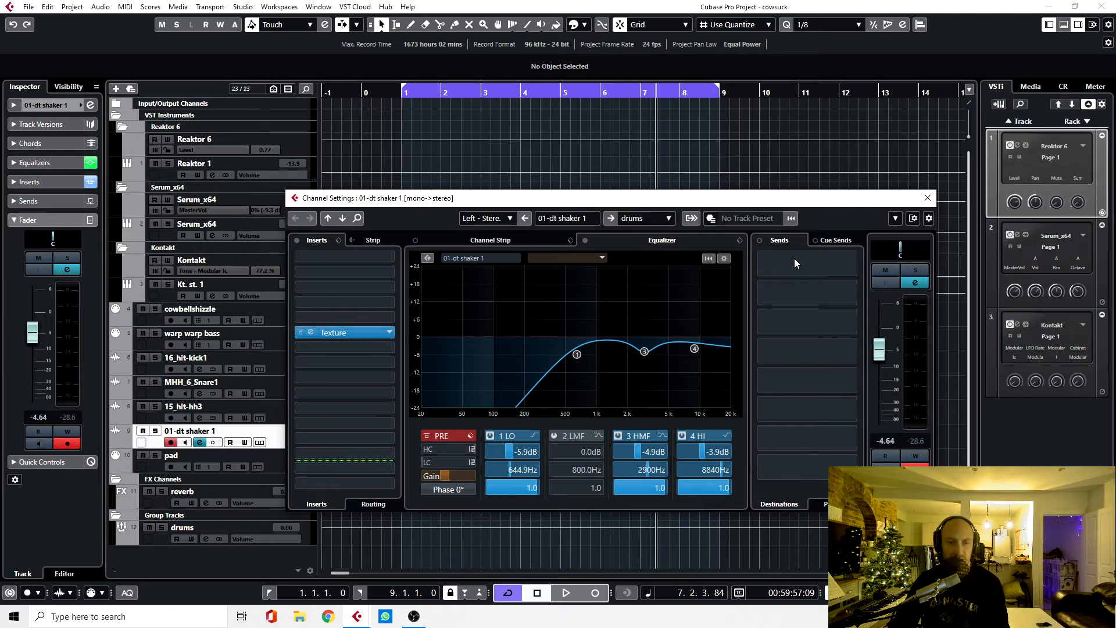
pyautogui.click(916, 270)
pyautogui.press('Home')
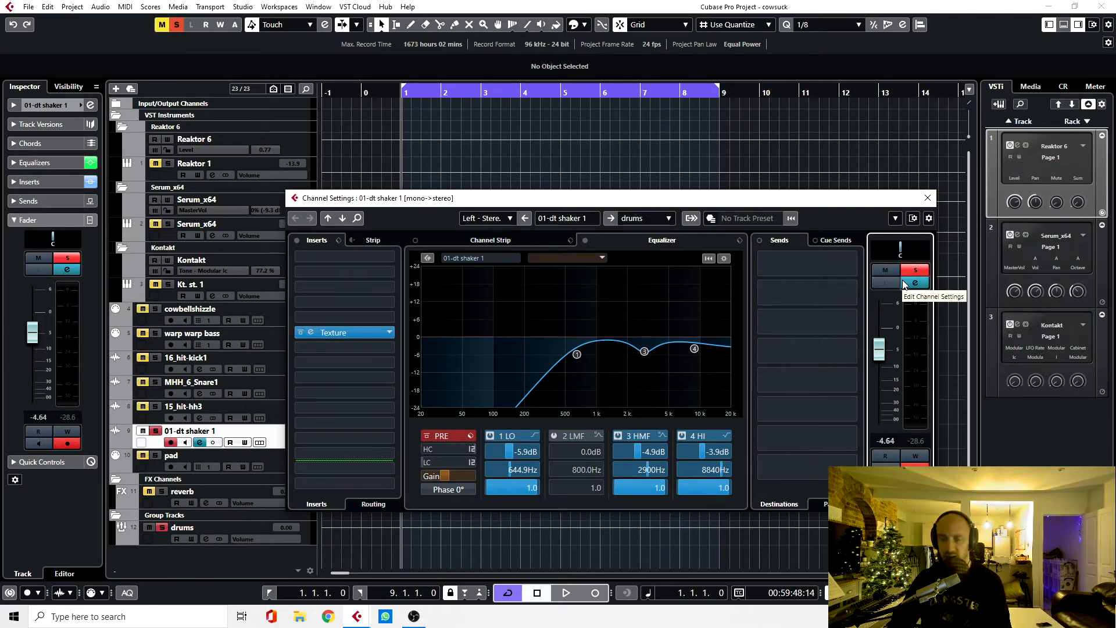
# Step: Open the shaker's Texture insert and compare the shaker with Texture bypassed and re-enabled
pyautogui.click(308, 332)
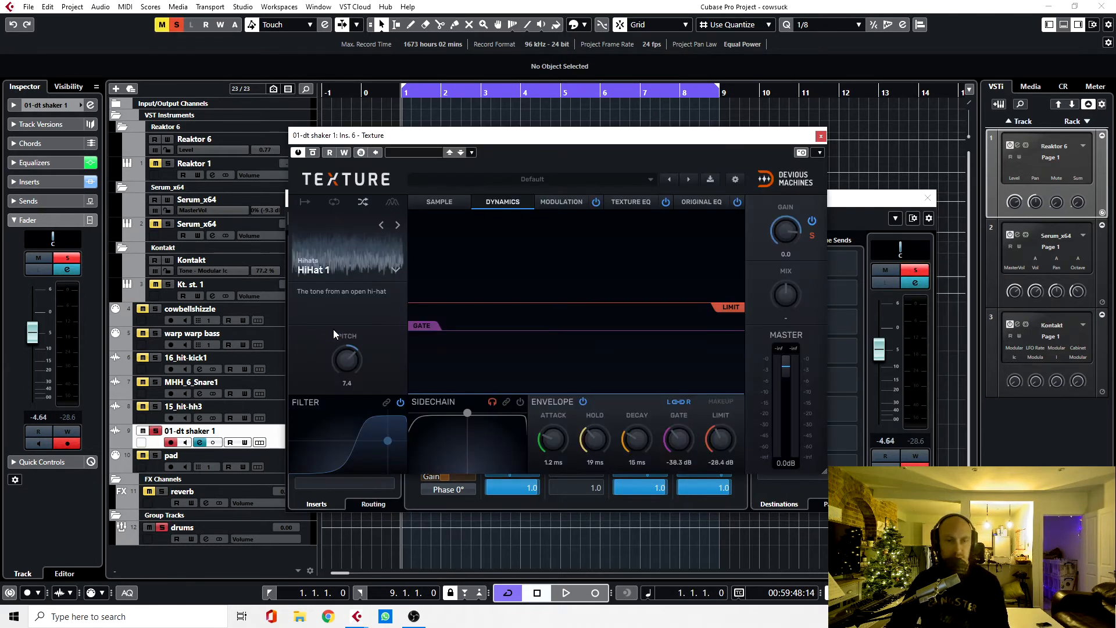
pyautogui.click(312, 152)
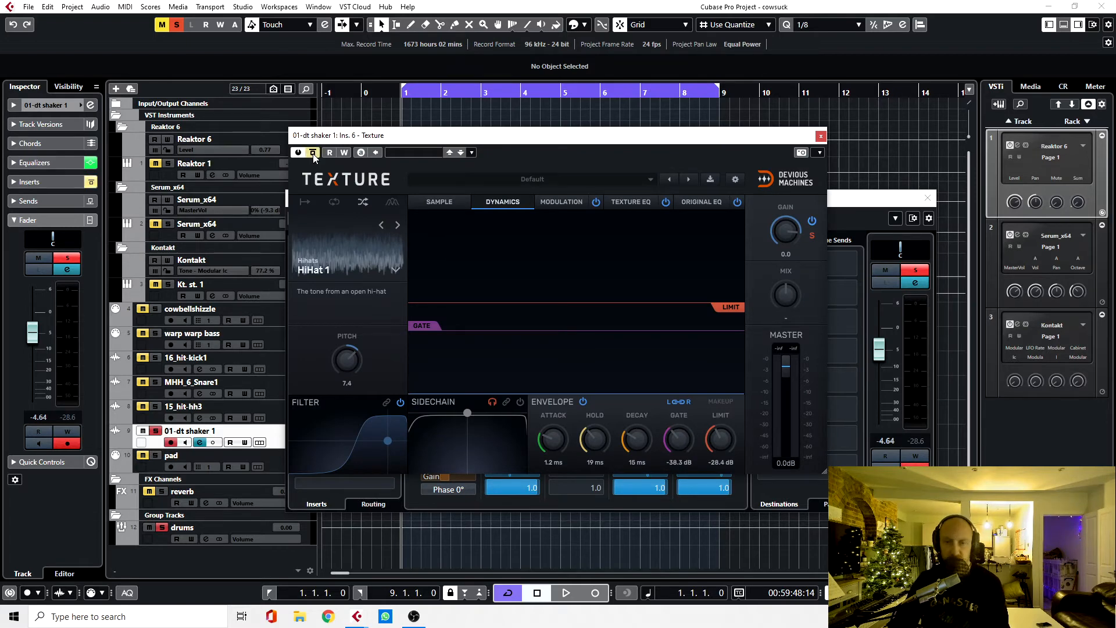
pyautogui.press('space')
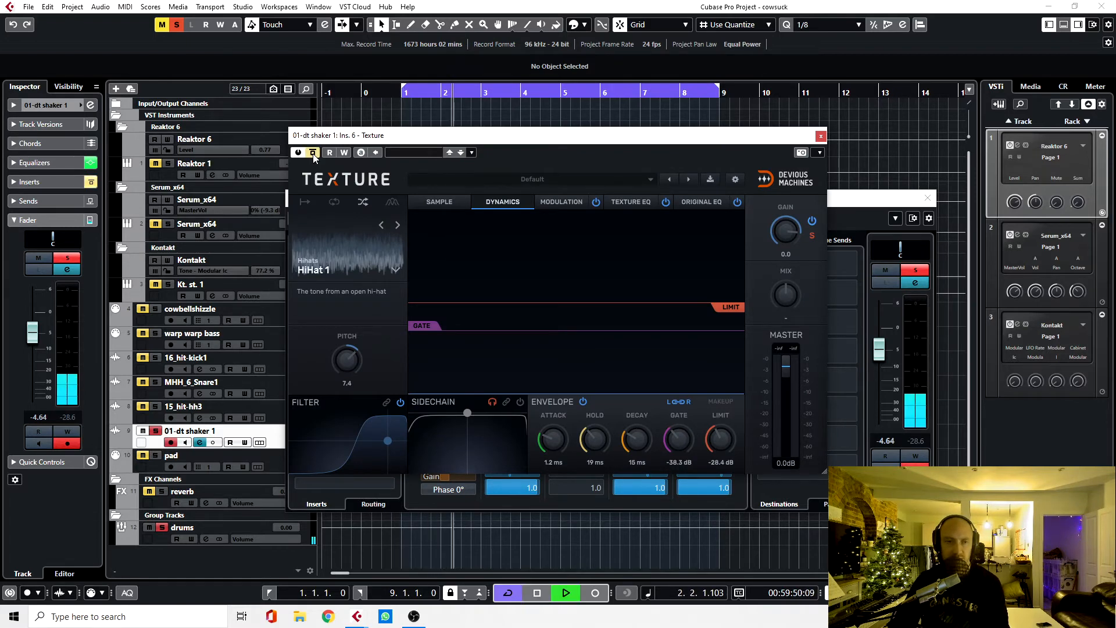
pyautogui.press('space')
pyautogui.click(313, 153)
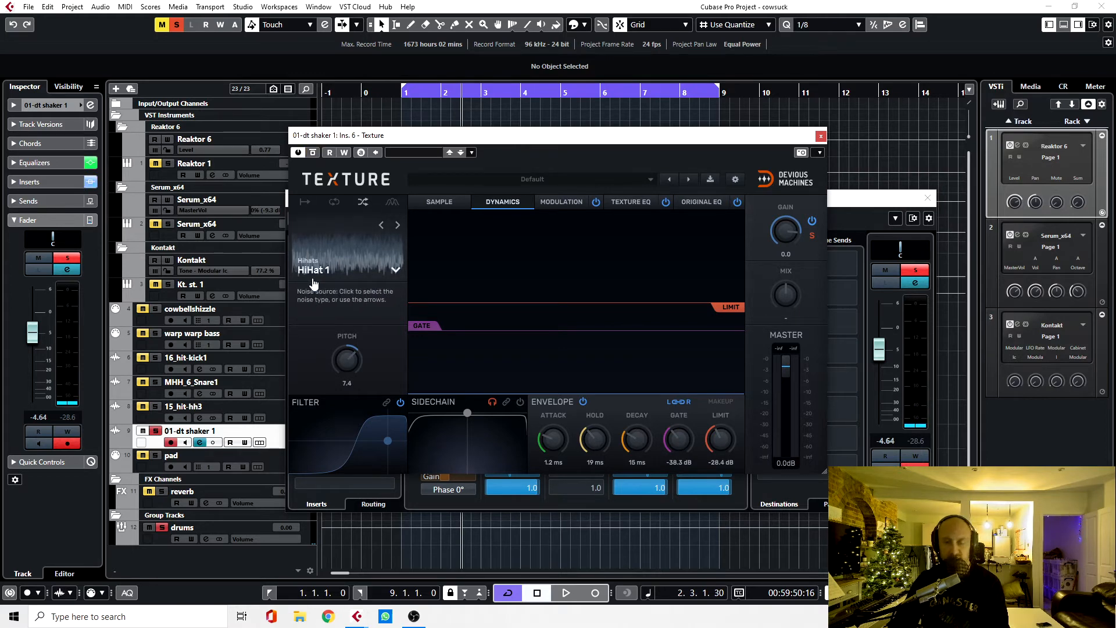
pyautogui.press('space')
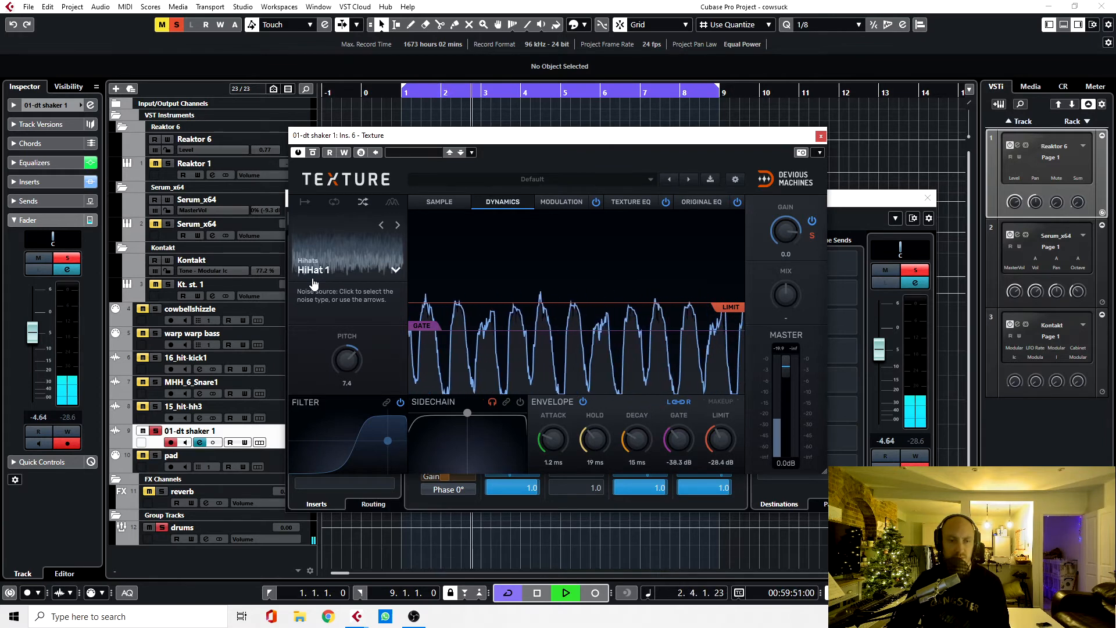
pyautogui.press('space')
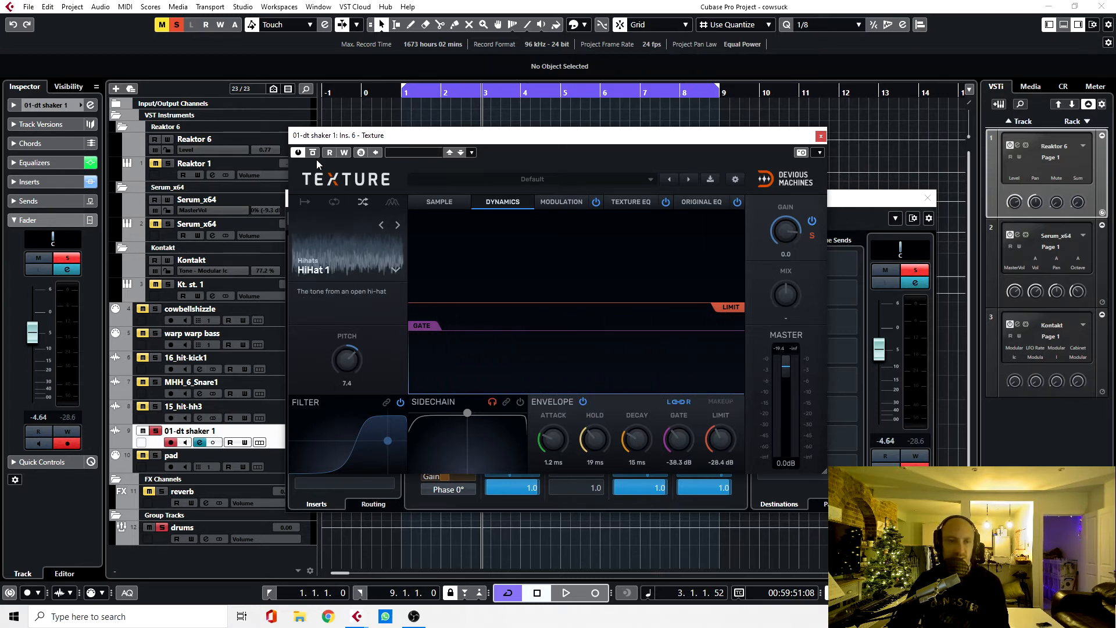
# Step: Close Texture, clear the shaker's solo and close its channel settings
pyautogui.click(822, 137)
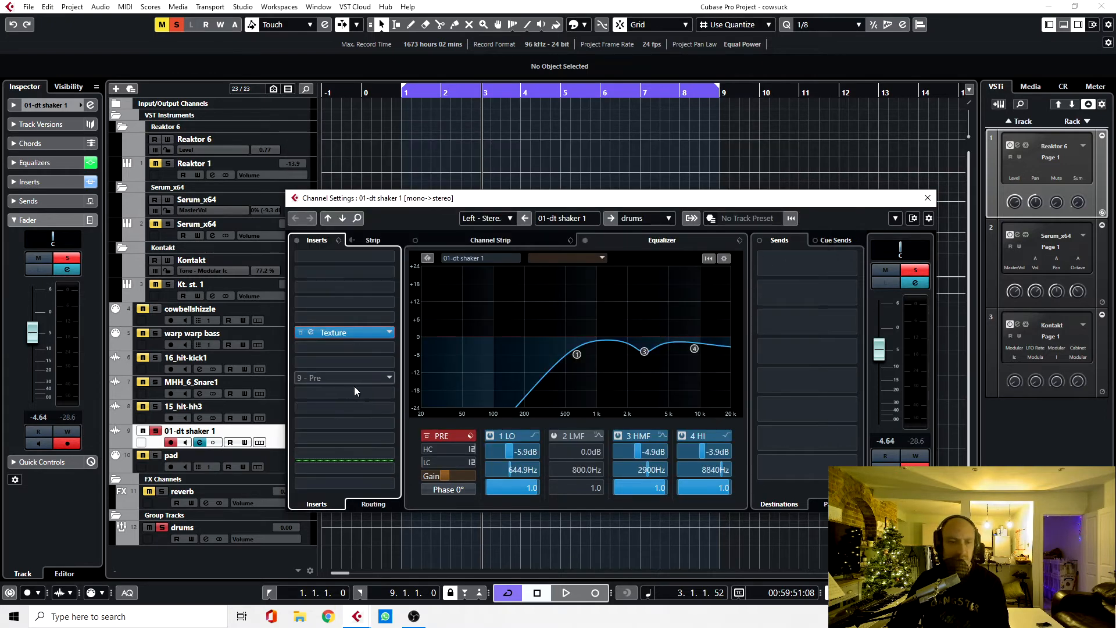
pyautogui.click(914, 270)
pyautogui.click(928, 198)
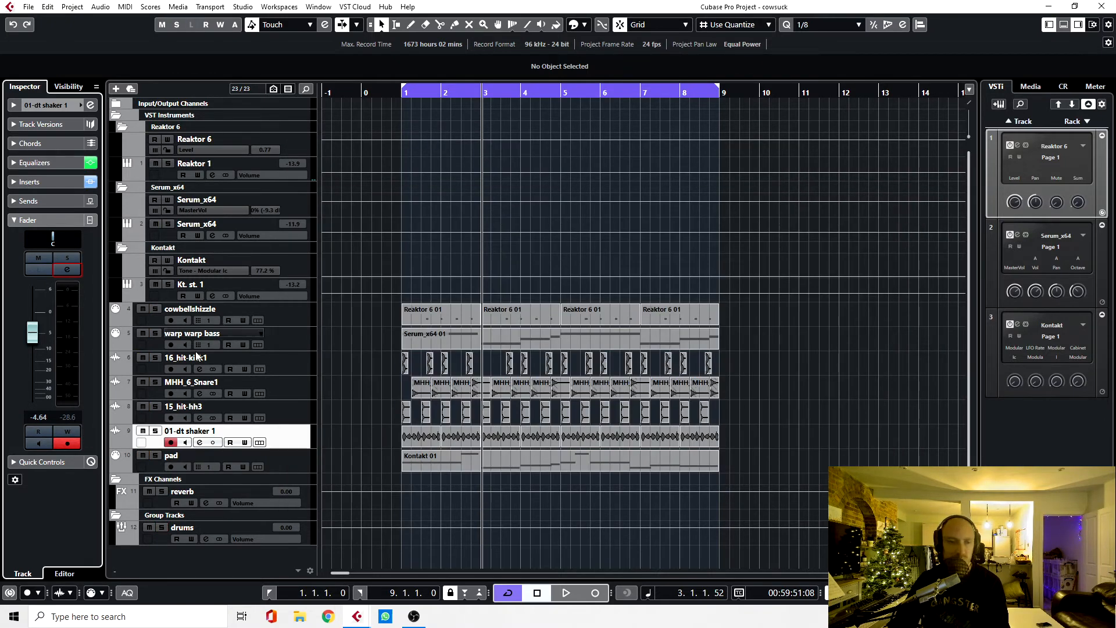
# Step: Solo the drums group, open its Compressor insert and move the plug-in window aside
pyautogui.click(161, 527)
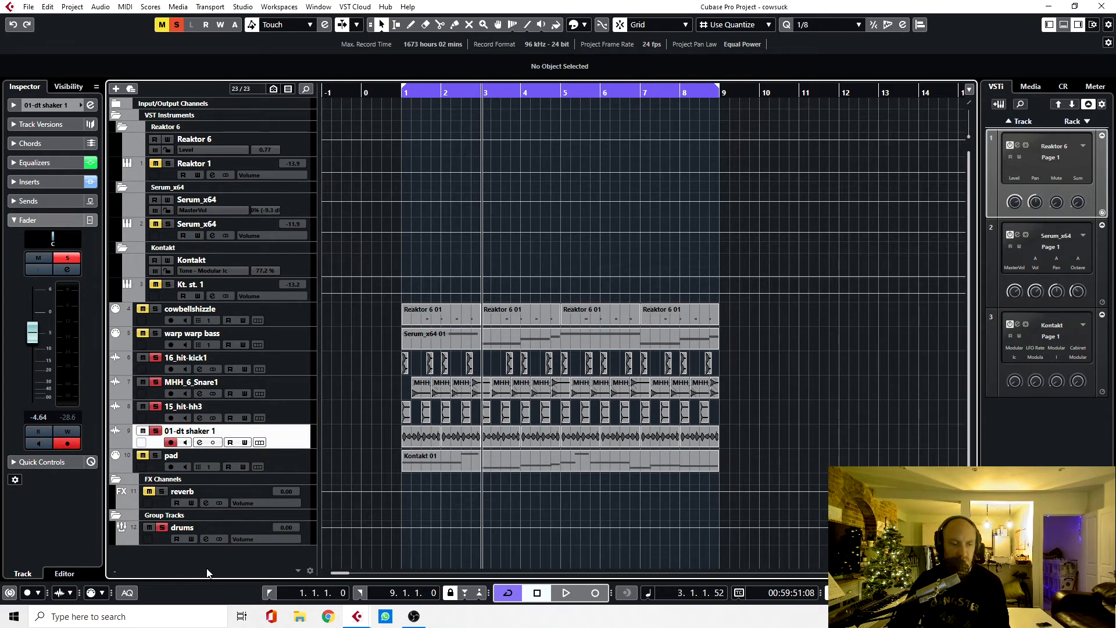
pyautogui.click(197, 538)
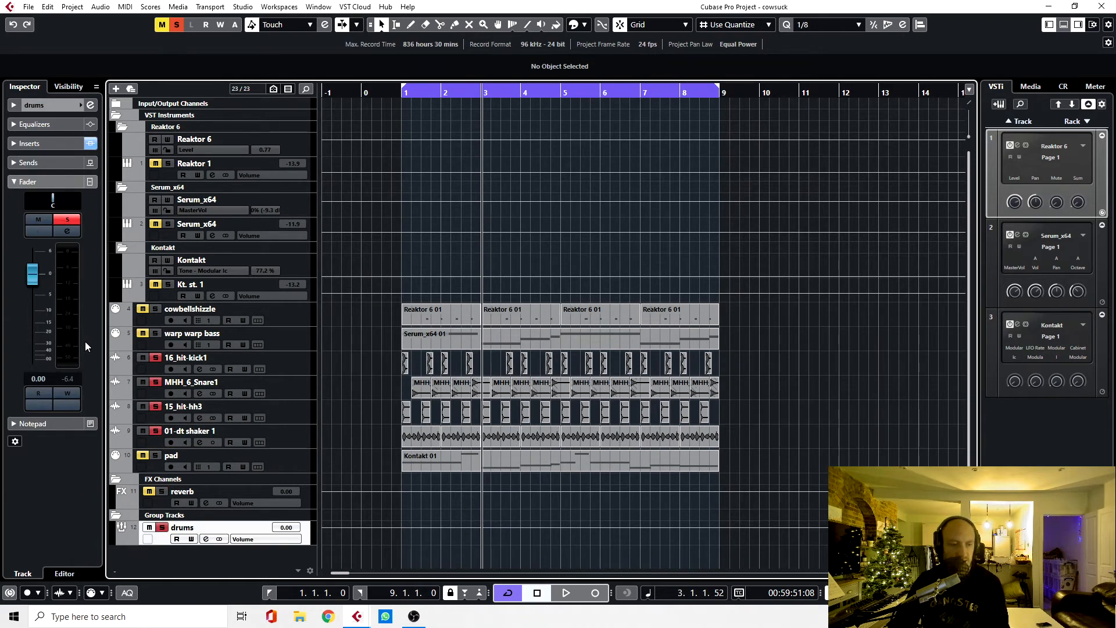
pyautogui.click(66, 232)
pyautogui.click(313, 322)
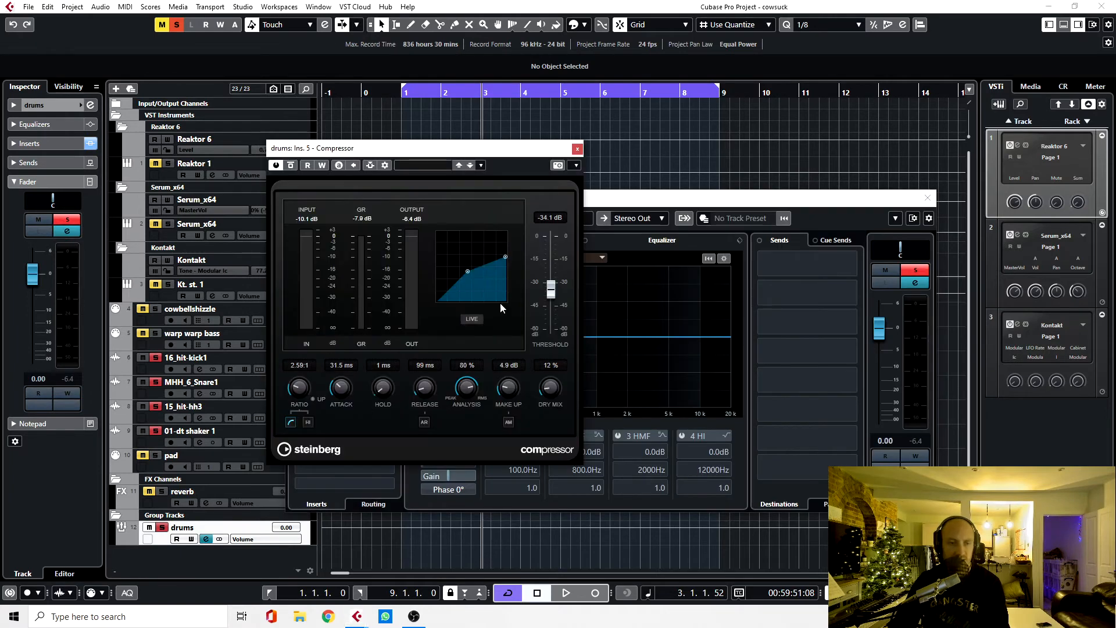
pyautogui.moveTo(511, 155); pyautogui.dragTo(571, 151)
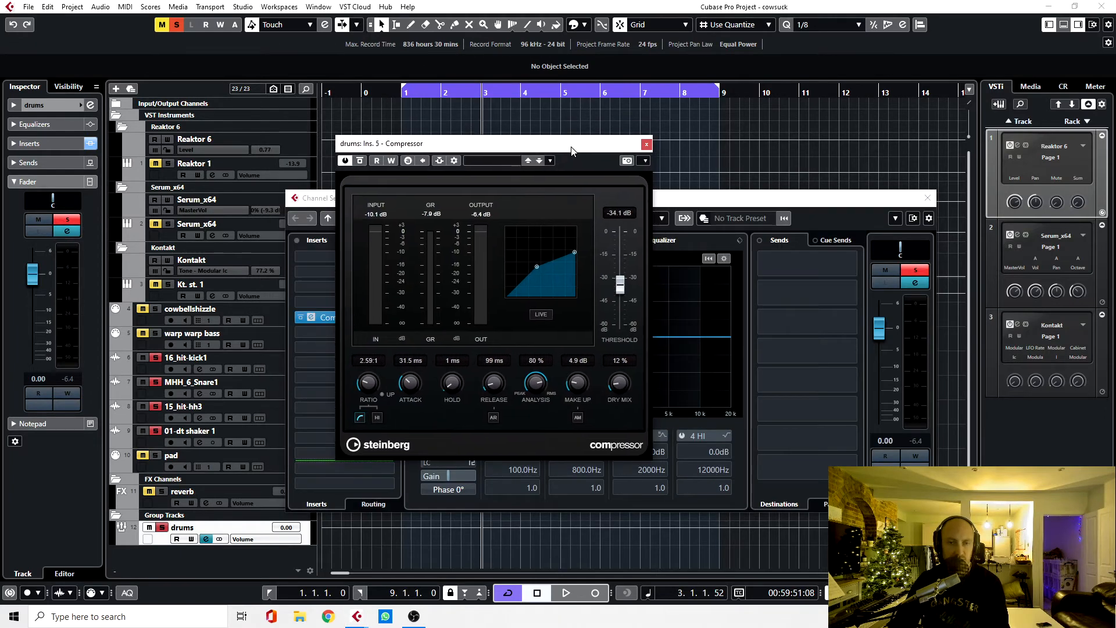
# Step: Compare the drums group playback with the Compressor bypassed and re-enabled
pyautogui.click(359, 161)
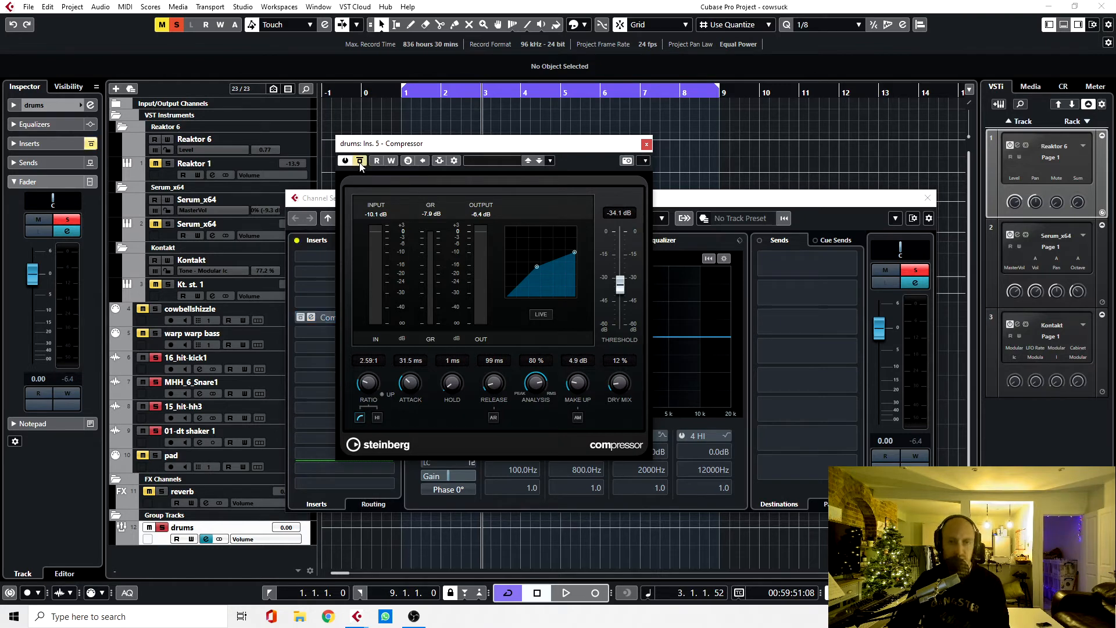
pyautogui.press('space')
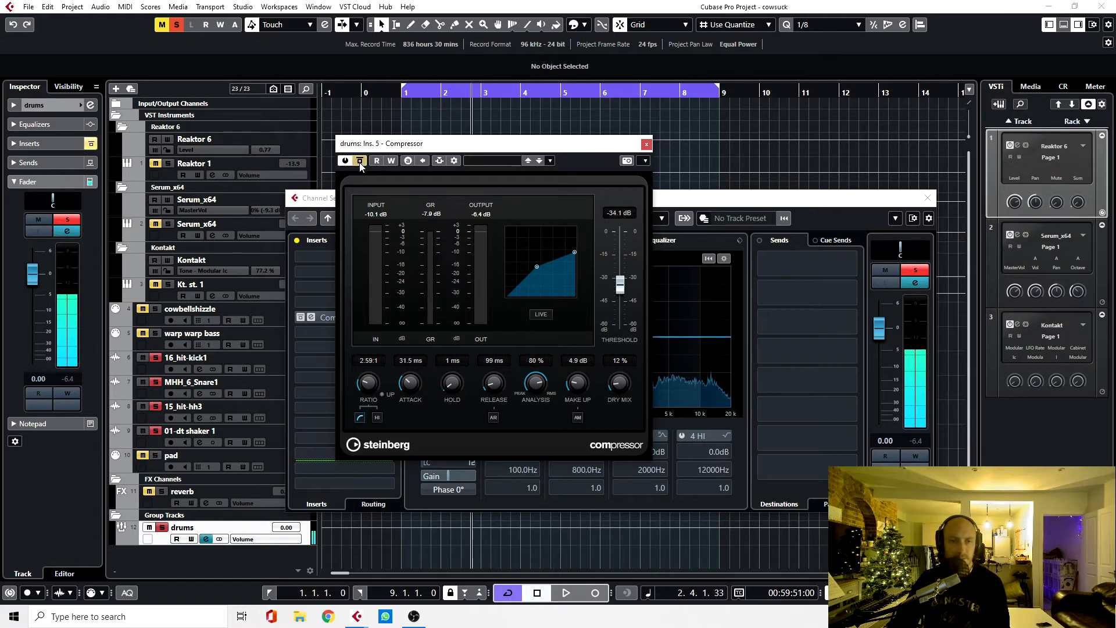
pyautogui.click(360, 161)
pyautogui.press('space')
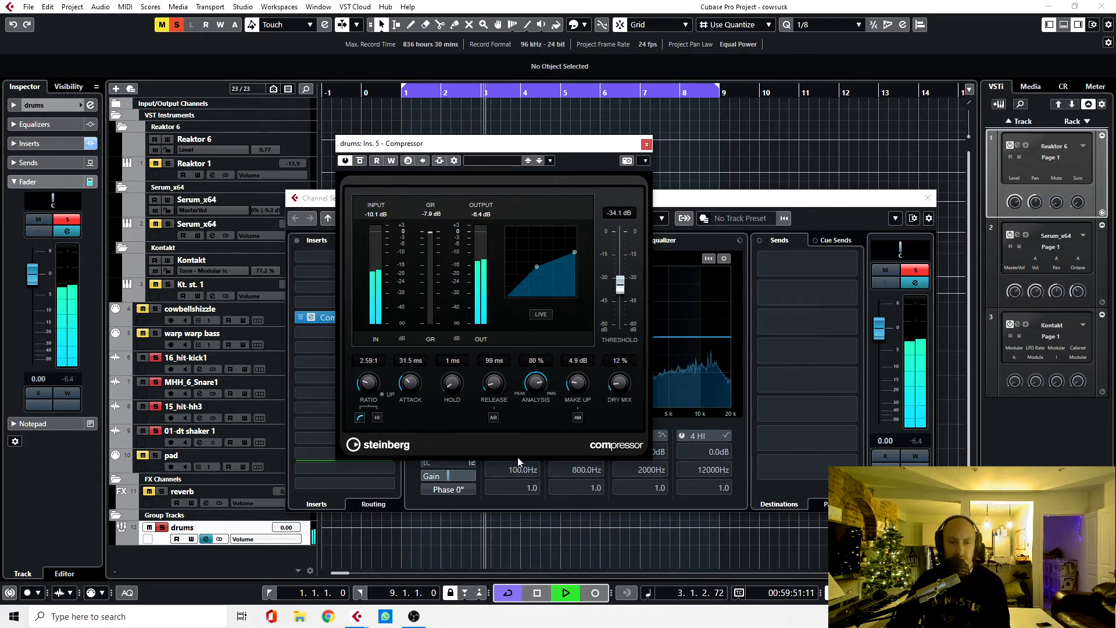
pyautogui.press('space')
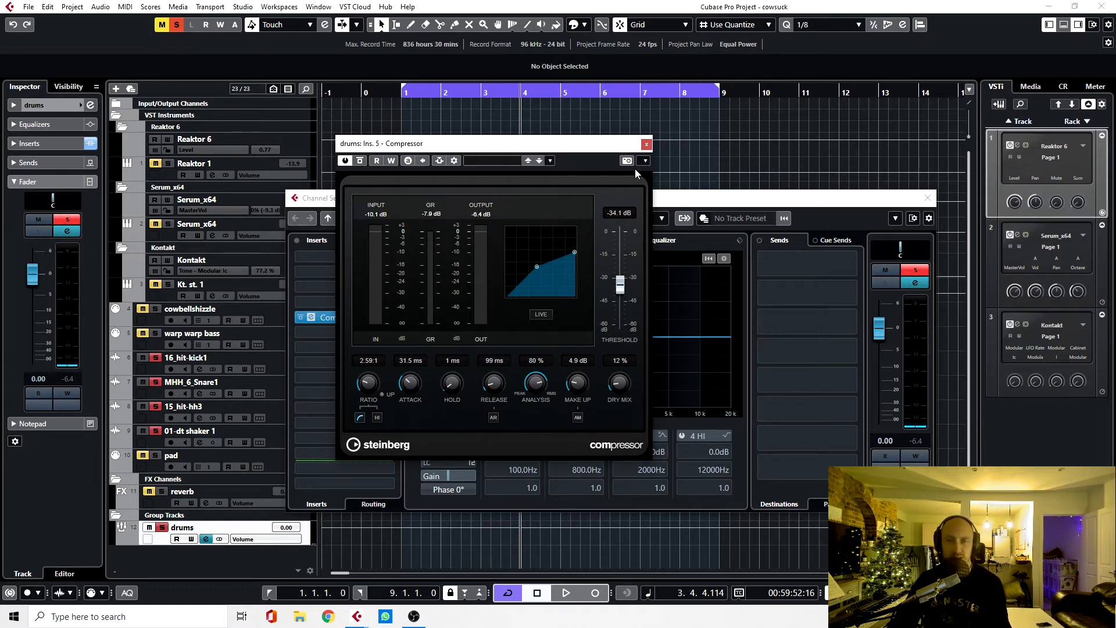
# Step: Close the Compressor, clear the drums group's solo and close its channel settings
pyautogui.click(647, 144)
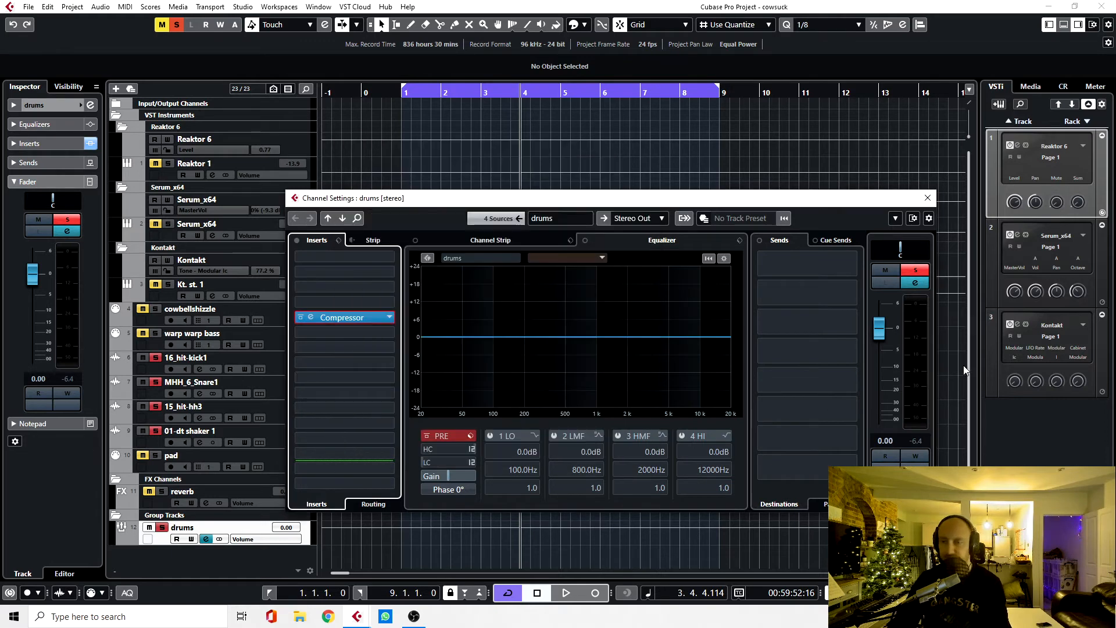
pyautogui.click(916, 271)
pyautogui.click(928, 197)
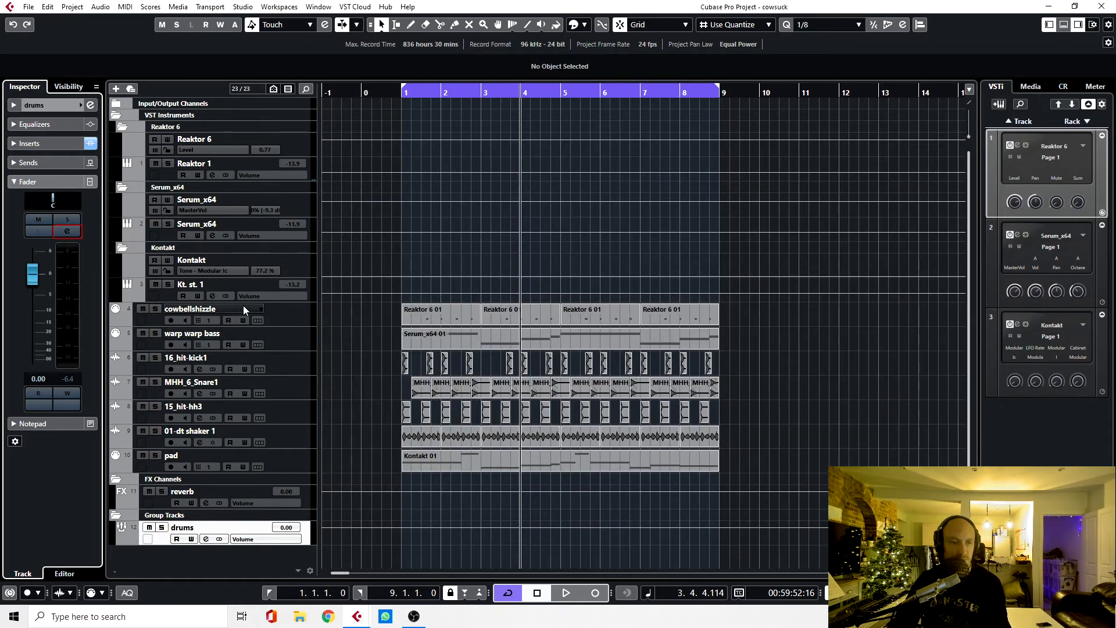
# Step: Solo the cowbellshizzle track together with the drums group
pyautogui.click(155, 308)
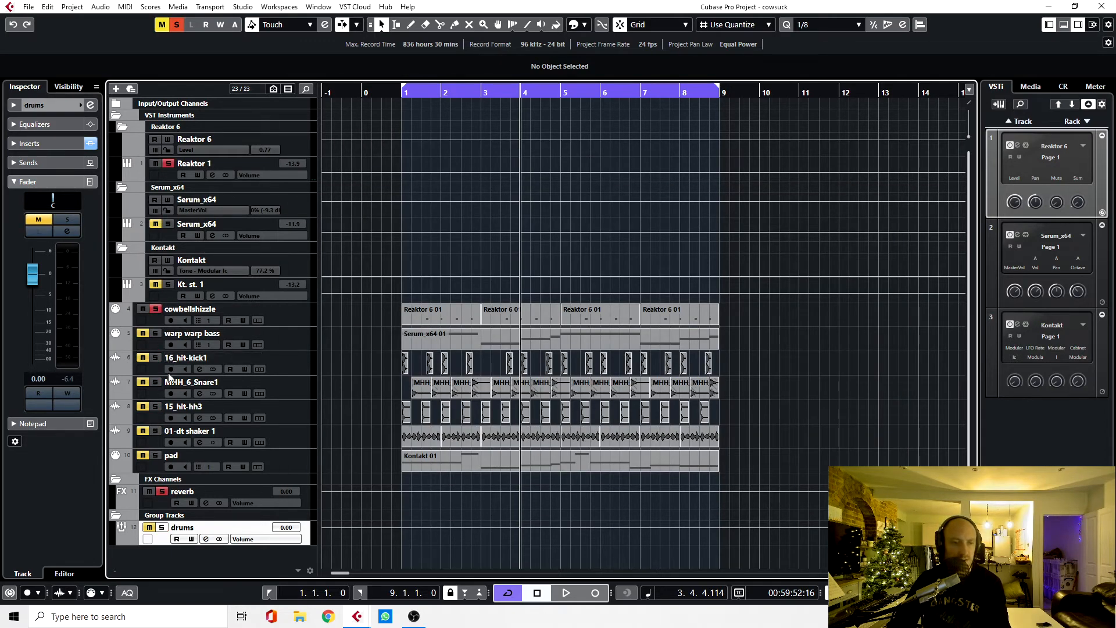
pyautogui.click(162, 528)
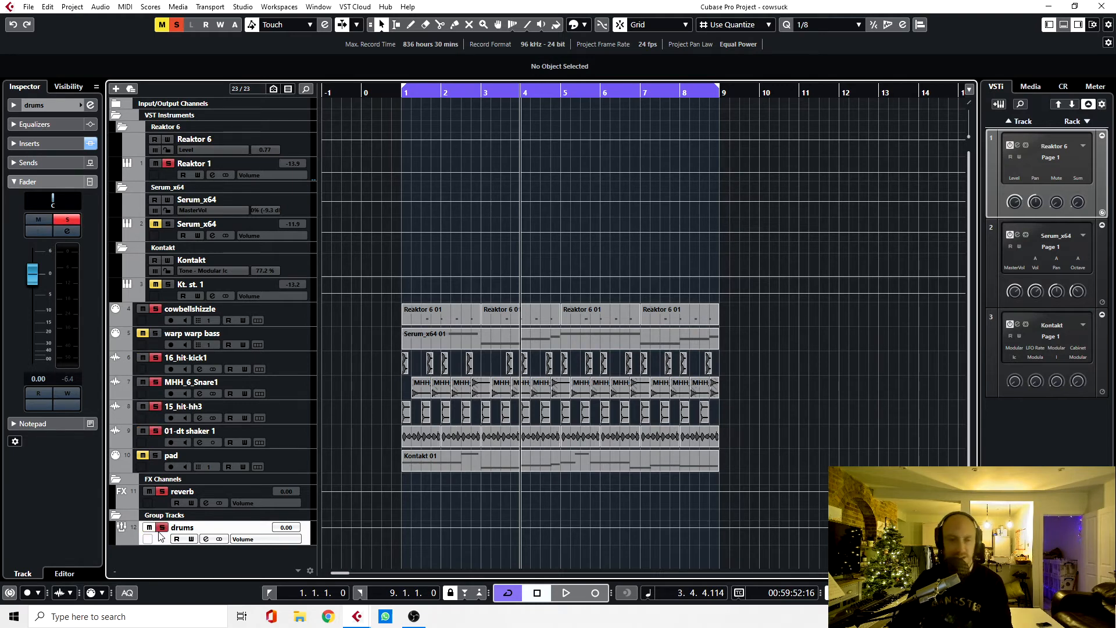
# Step: Play the soloed cowbellshizzle track together with the drums group from bar 1, then stop playback
pyautogui.press('KP_Decimal')
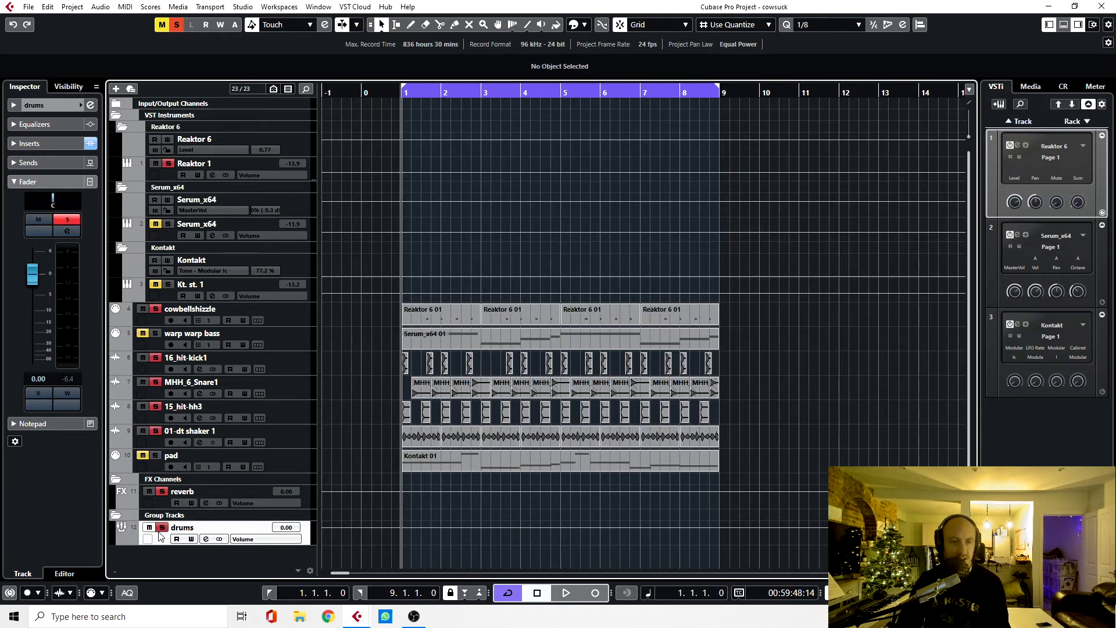
pyautogui.press('space')
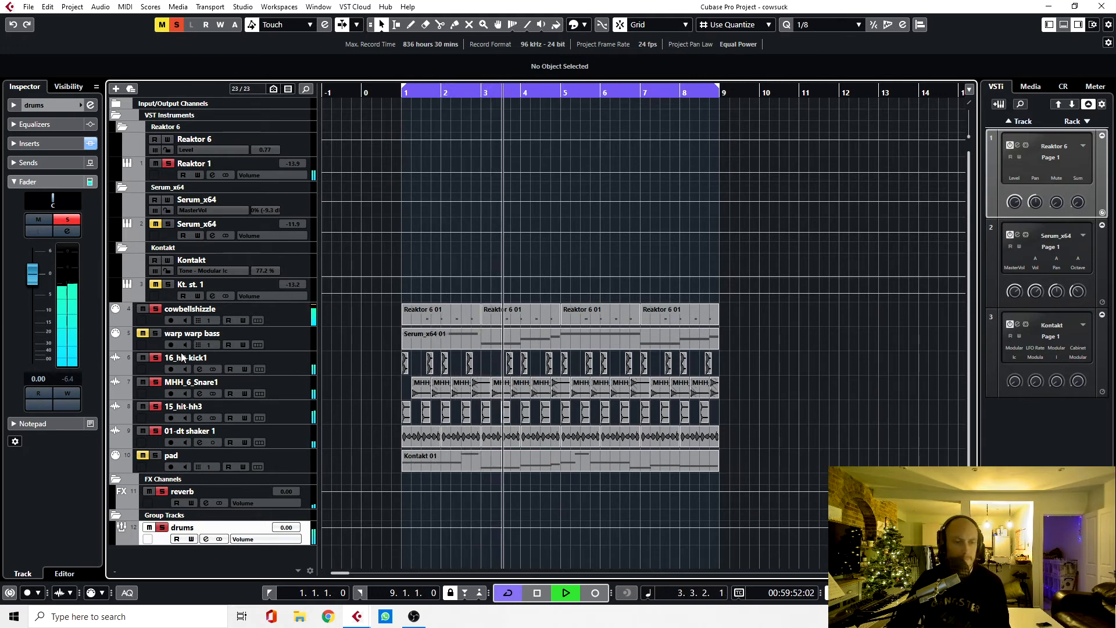
pyautogui.press('space')
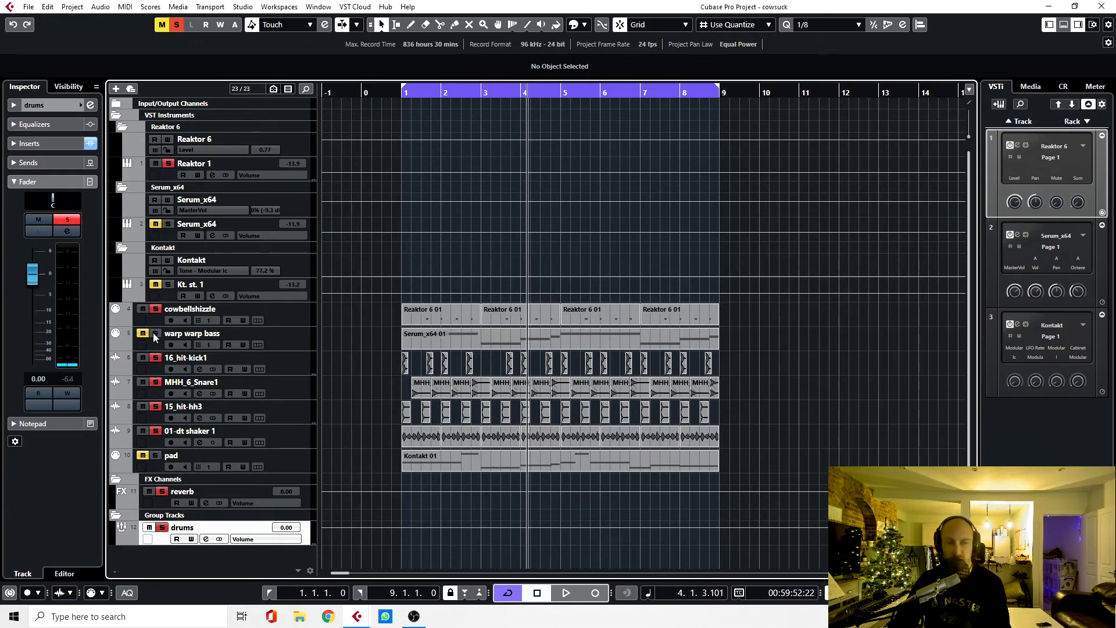
# Step: Clear the cowbellshizzle and drums group solos, solo the warp warp bass track and return the playhead to bar 1
pyautogui.click(162, 532)
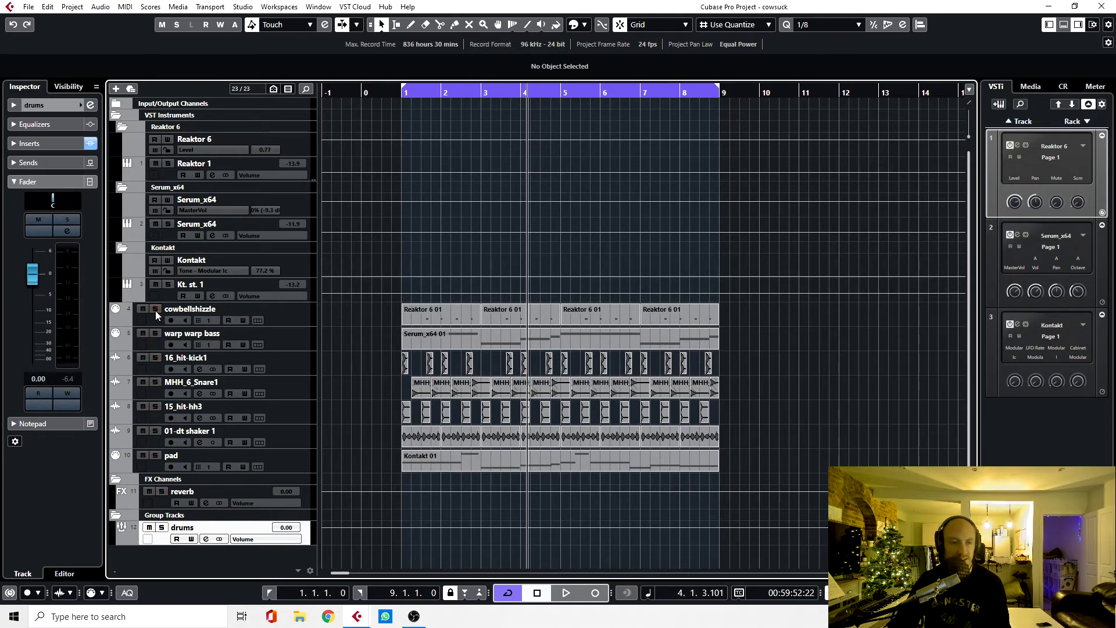
pyautogui.click(156, 334)
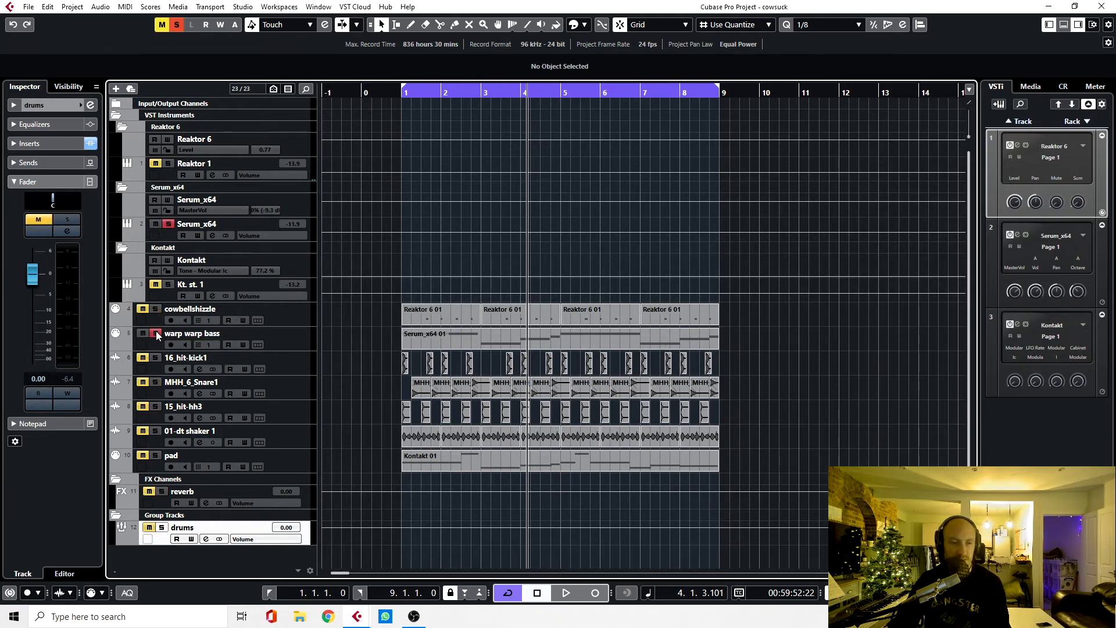
pyautogui.press('KP_1')
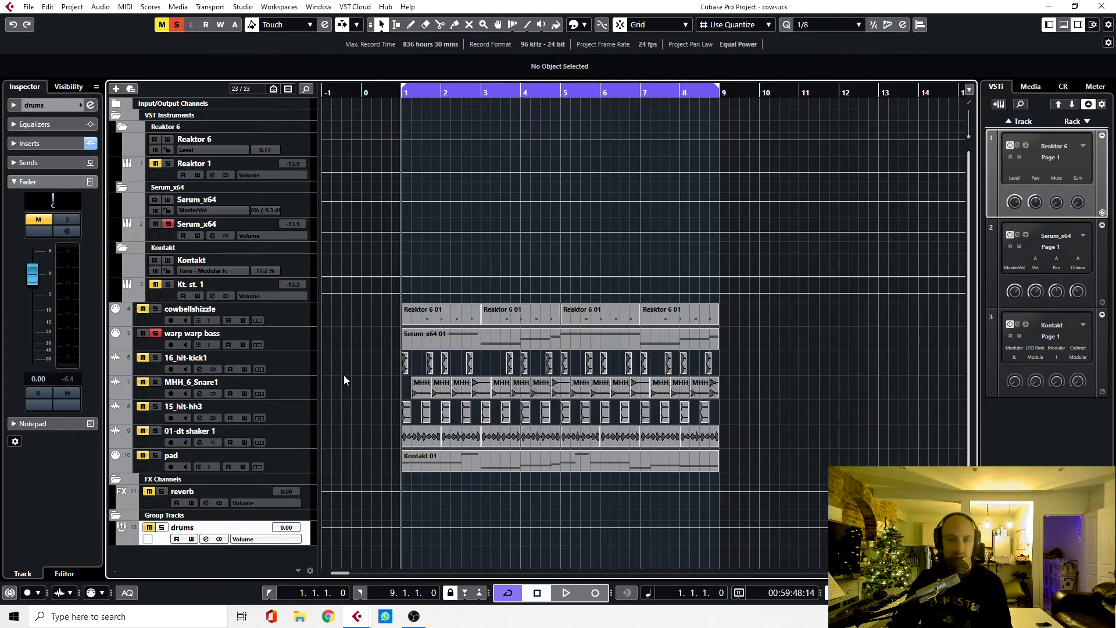
# Step: Audition the warp warp bass track with its Serum instrument open, view Envelope 2 and close Serum
pyautogui.click(307, 333)
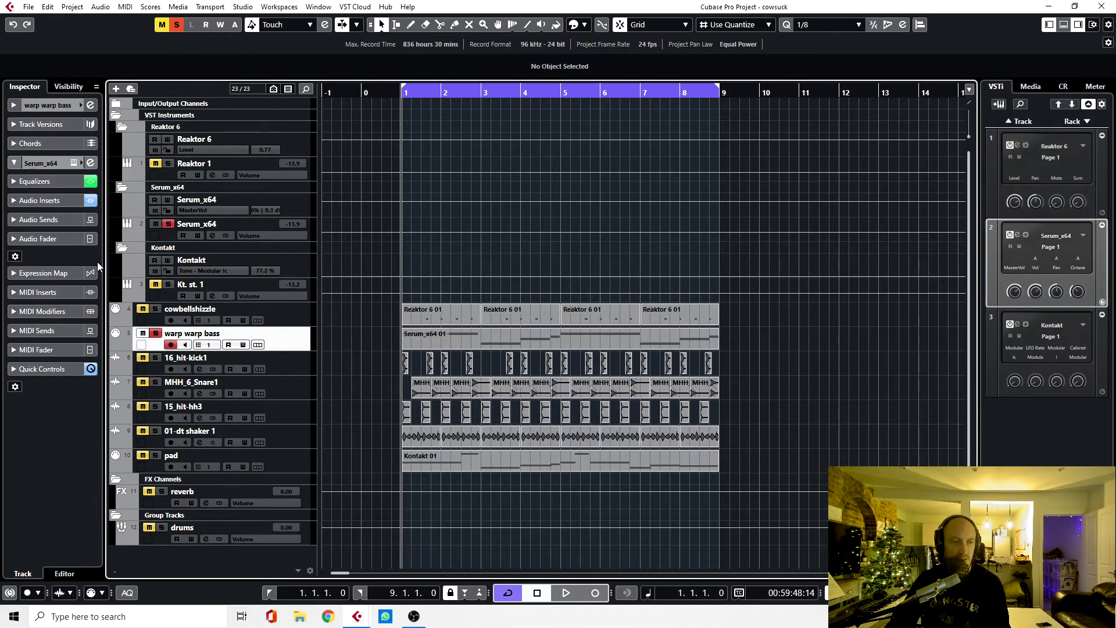
pyautogui.click(74, 163)
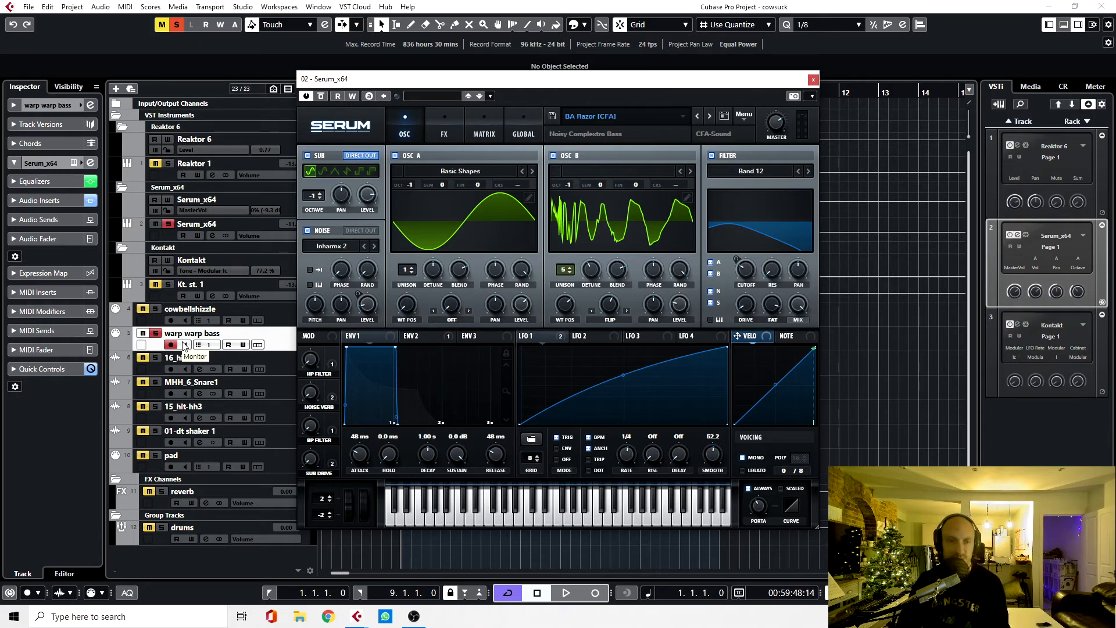
pyautogui.press('space')
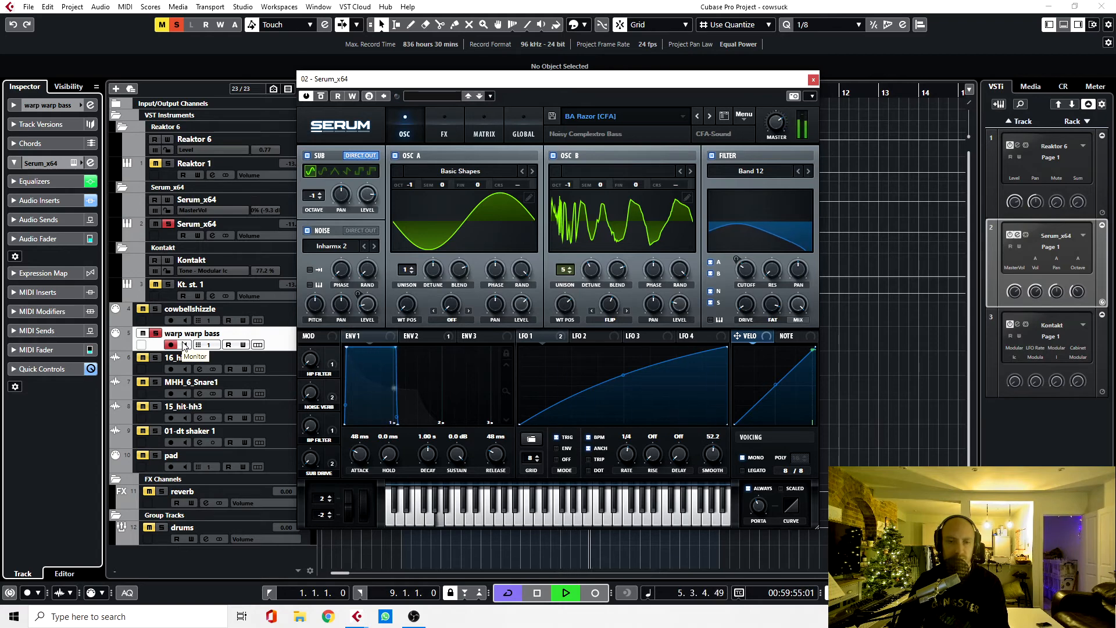
pyautogui.press('space')
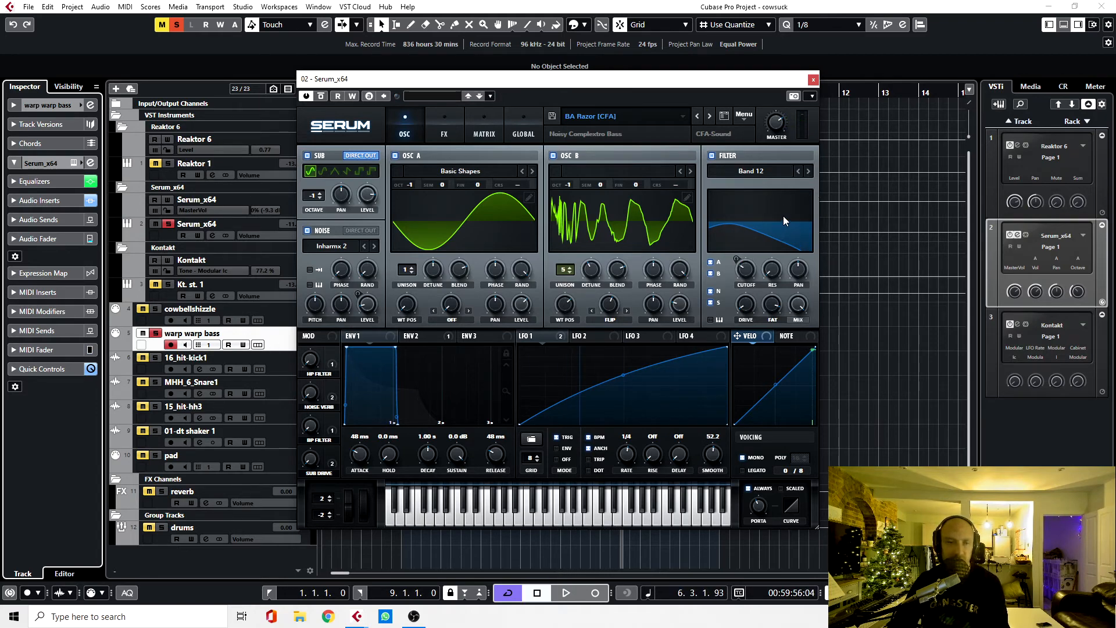
pyautogui.click(418, 336)
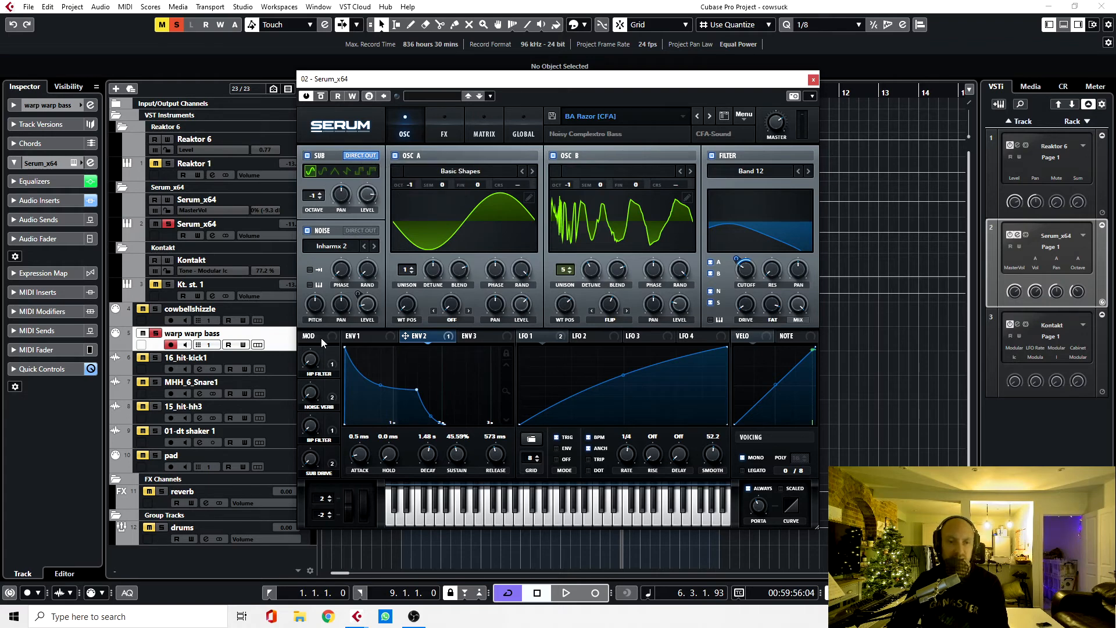
pyautogui.click(813, 80)
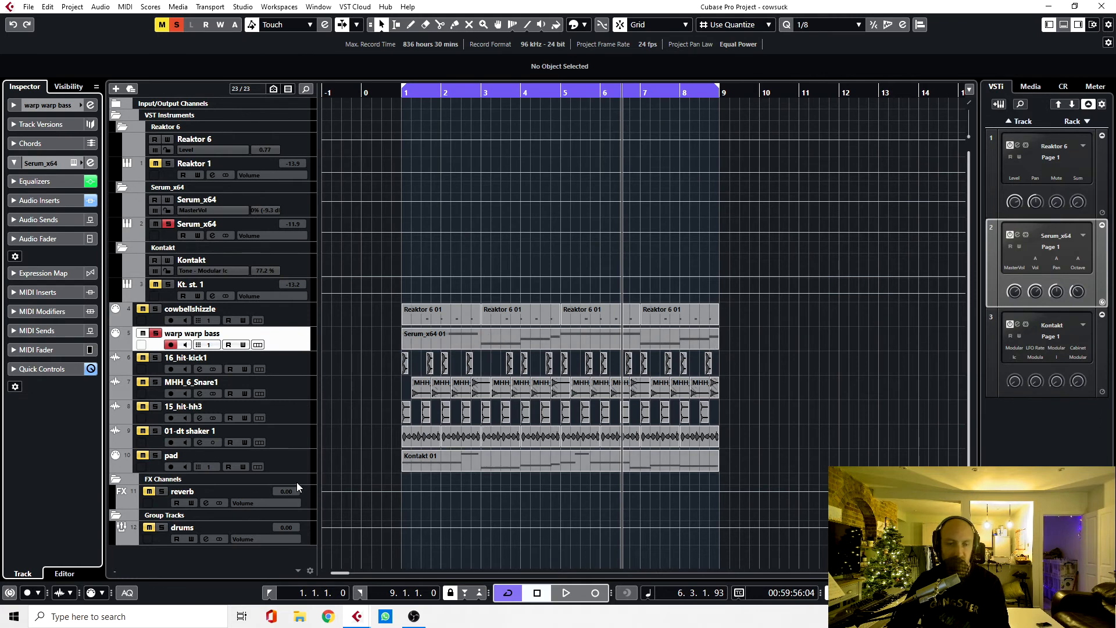
# Step: Clear the warp warp bass solo, then open the pad track's Kontakt instrument to view it and close it
pyautogui.click(291, 455)
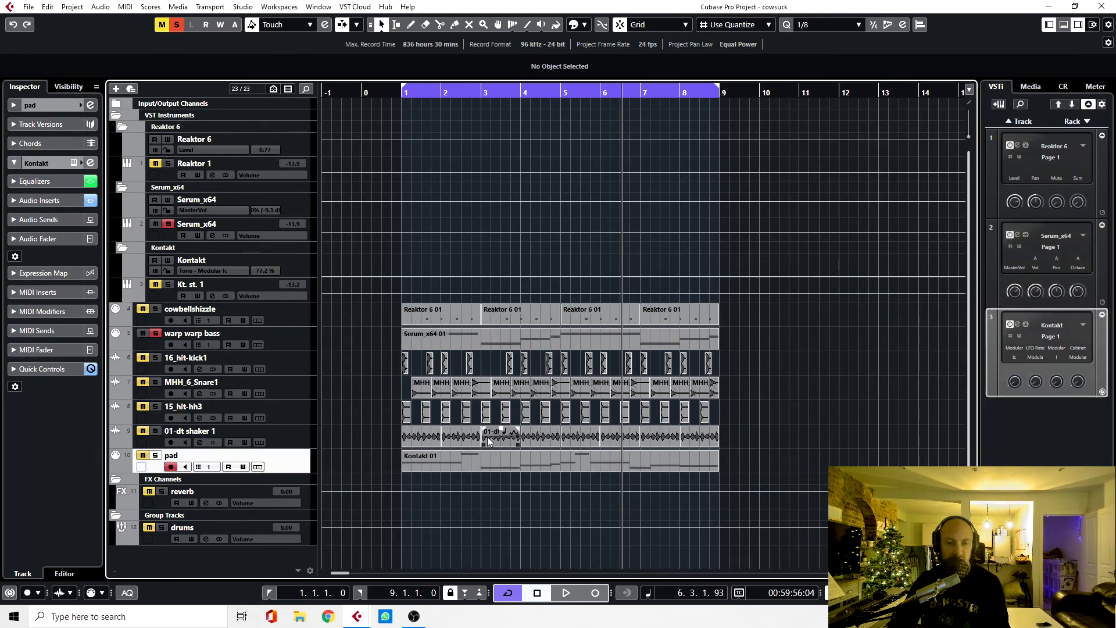
pyautogui.click(160, 336)
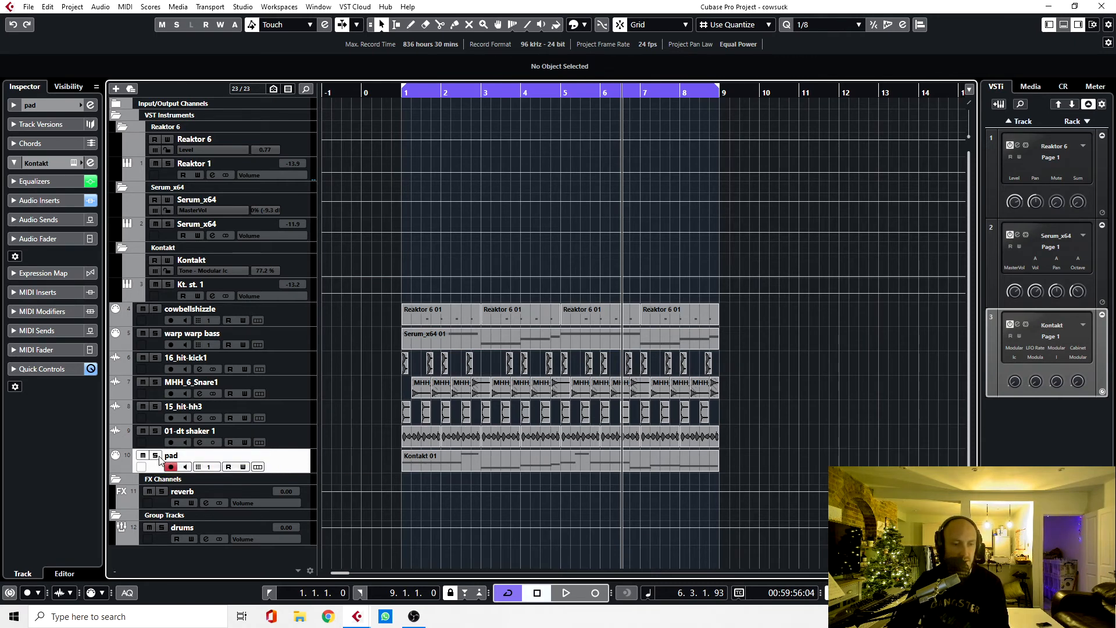
pyautogui.click(75, 163)
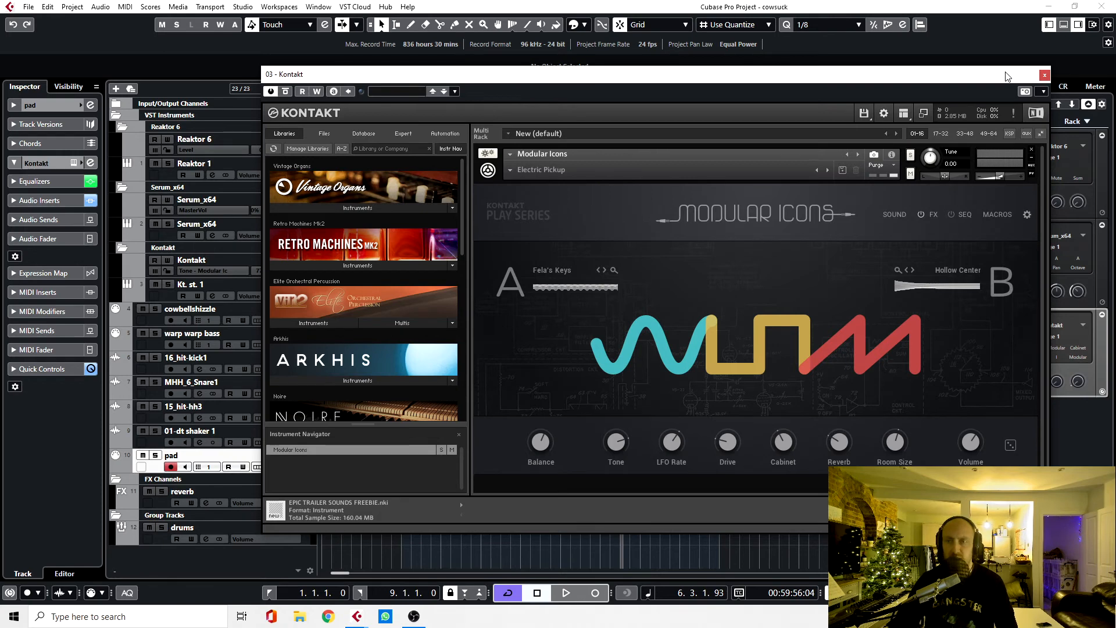
pyautogui.click(1044, 75)
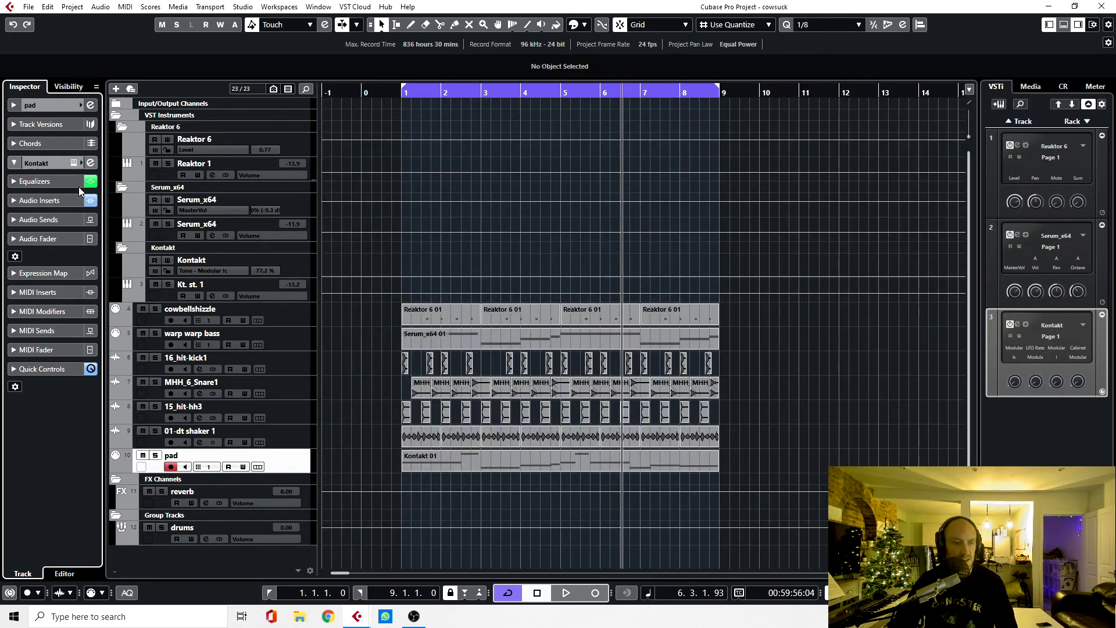
# Step: Open the pad channel's Guitar Rig 6 insert and audition the soloed pad with the effect bypassed
pyautogui.click(90, 163)
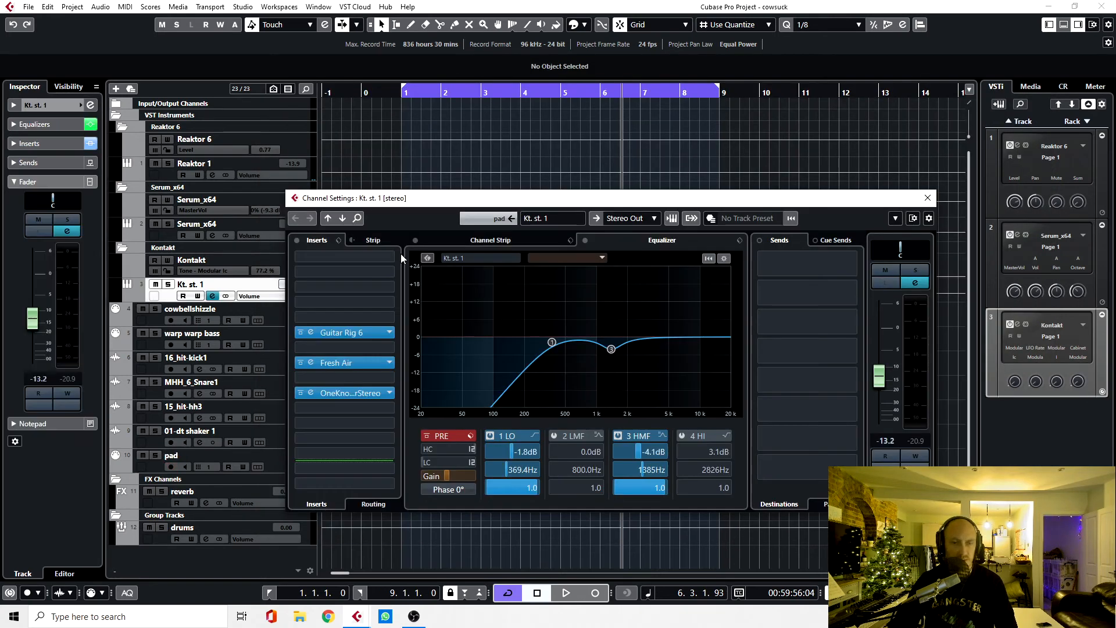
pyautogui.click(312, 335)
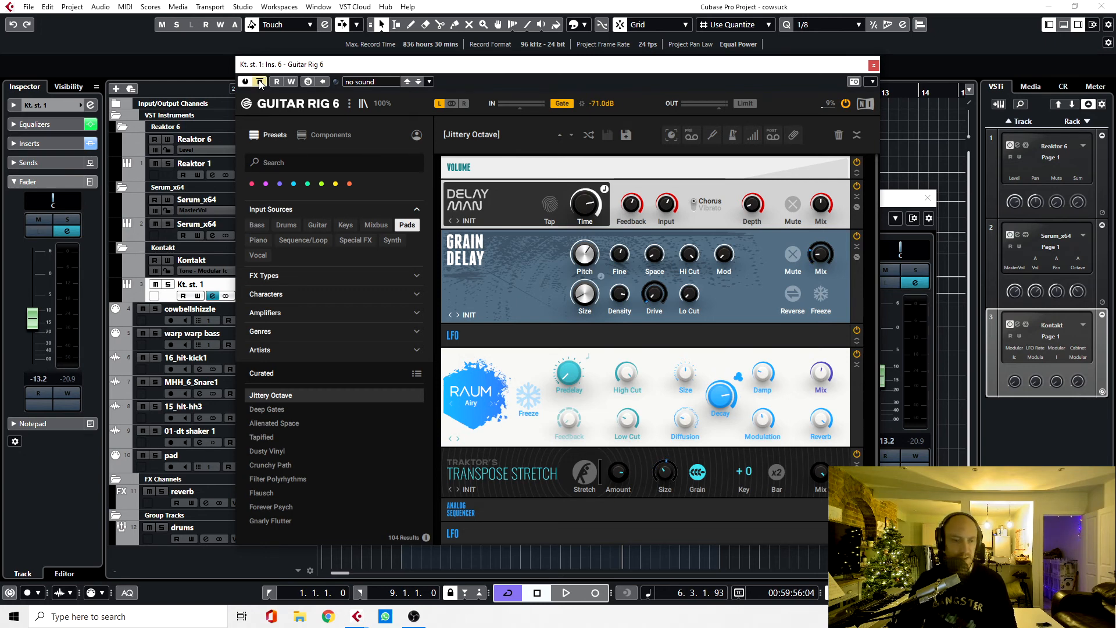
pyautogui.click(161, 456)
pyautogui.press('space')
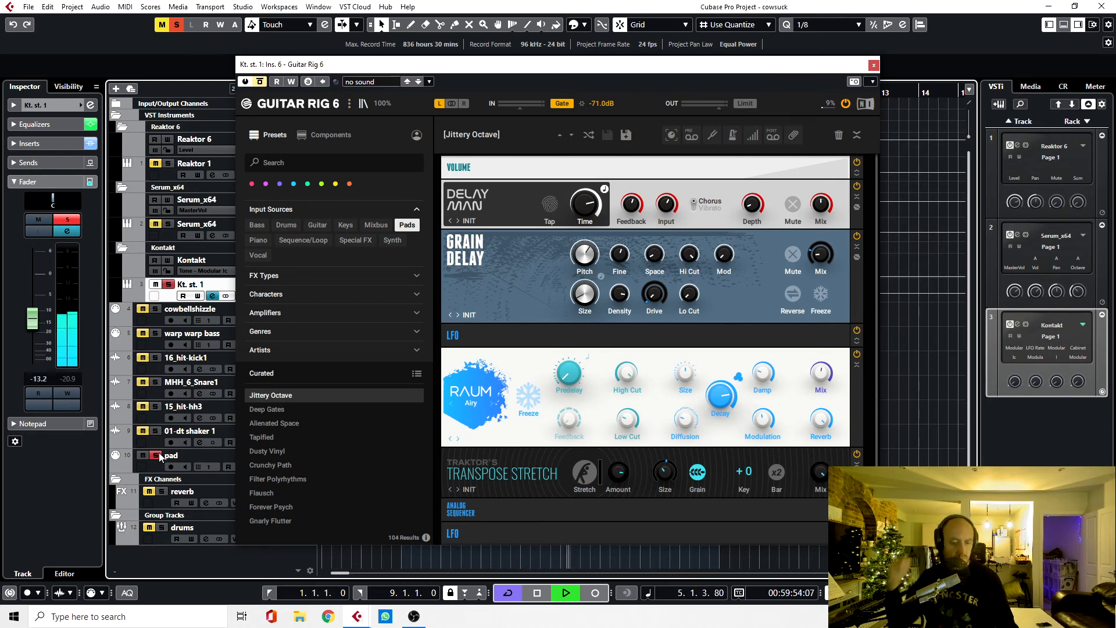
pyautogui.press('space')
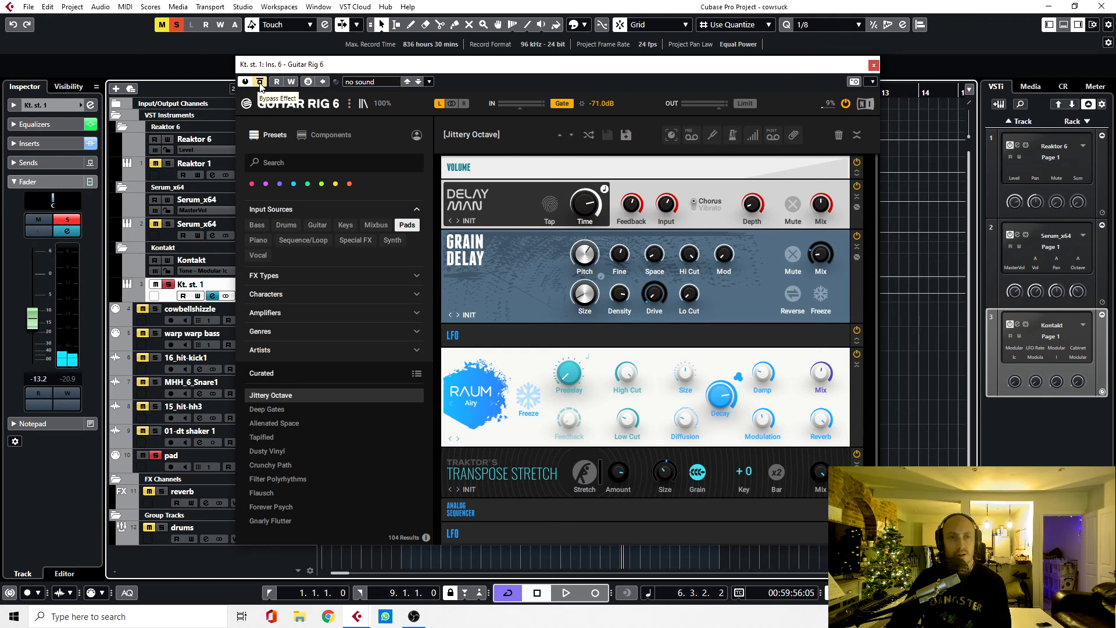
# Step: Re-enable Guitar Rig 6 on the pad channel, replay the pad with the effect active and close the plug-in
pyautogui.click(261, 82)
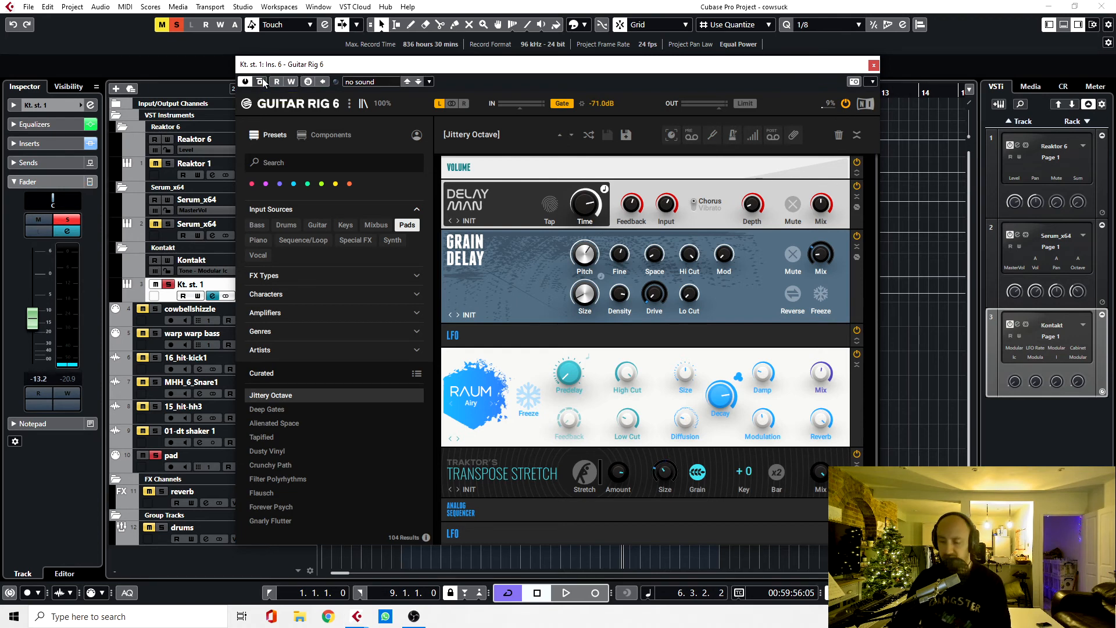
pyautogui.press('Home')
pyautogui.press('space')
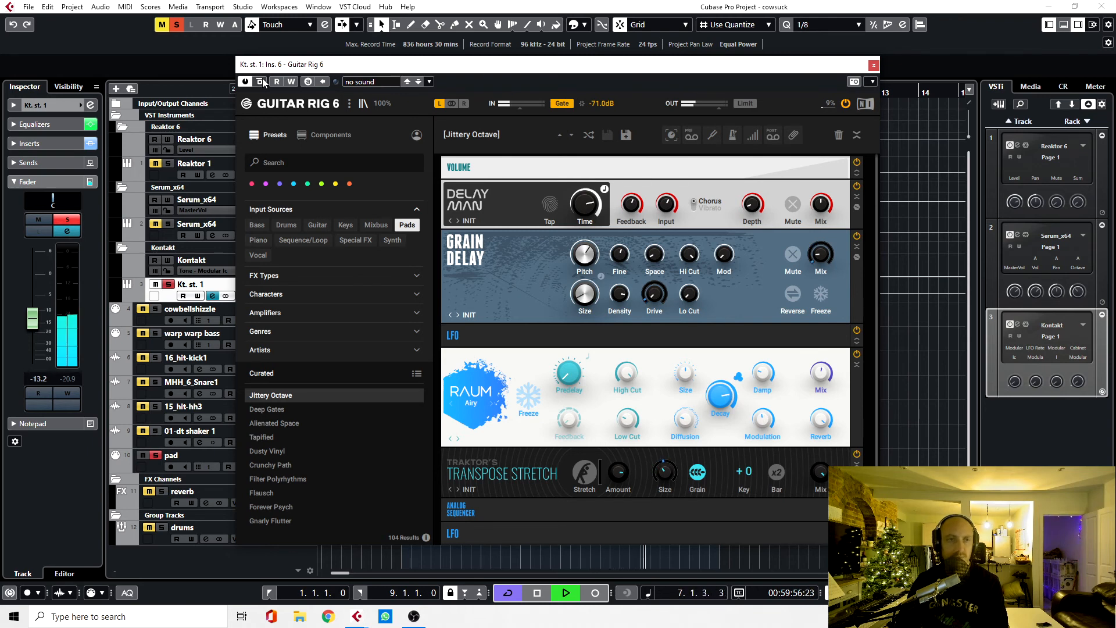
pyautogui.press('space')
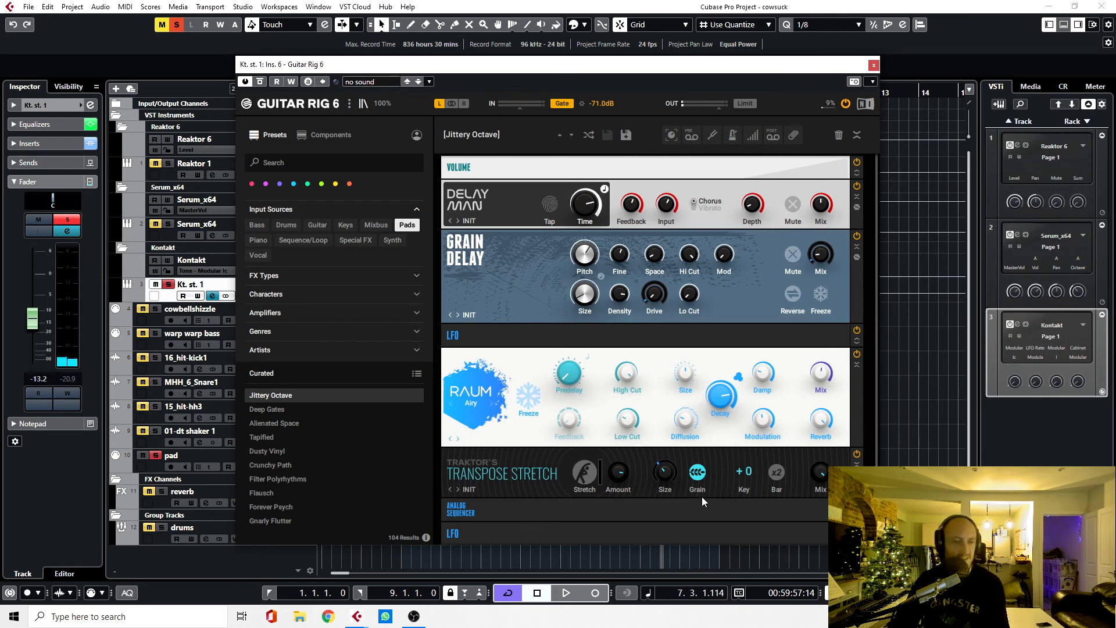
pyautogui.click(873, 65)
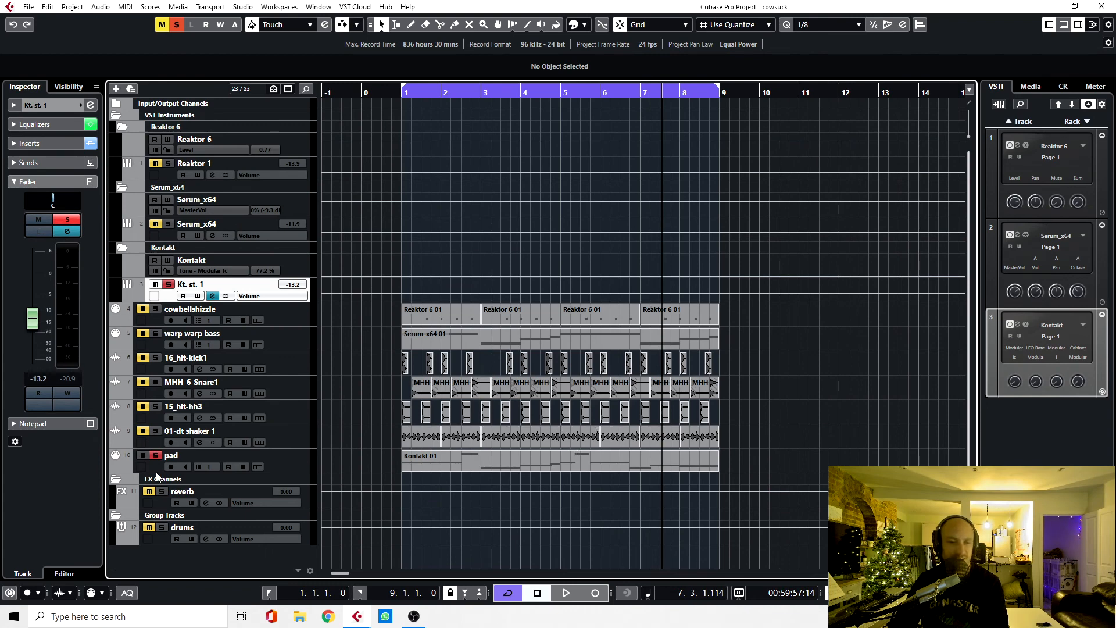
# Step: Reopen the pad track's instrument channel settings and view its Fresh Air insert, then close the plug-in
pyautogui.click(293, 454)
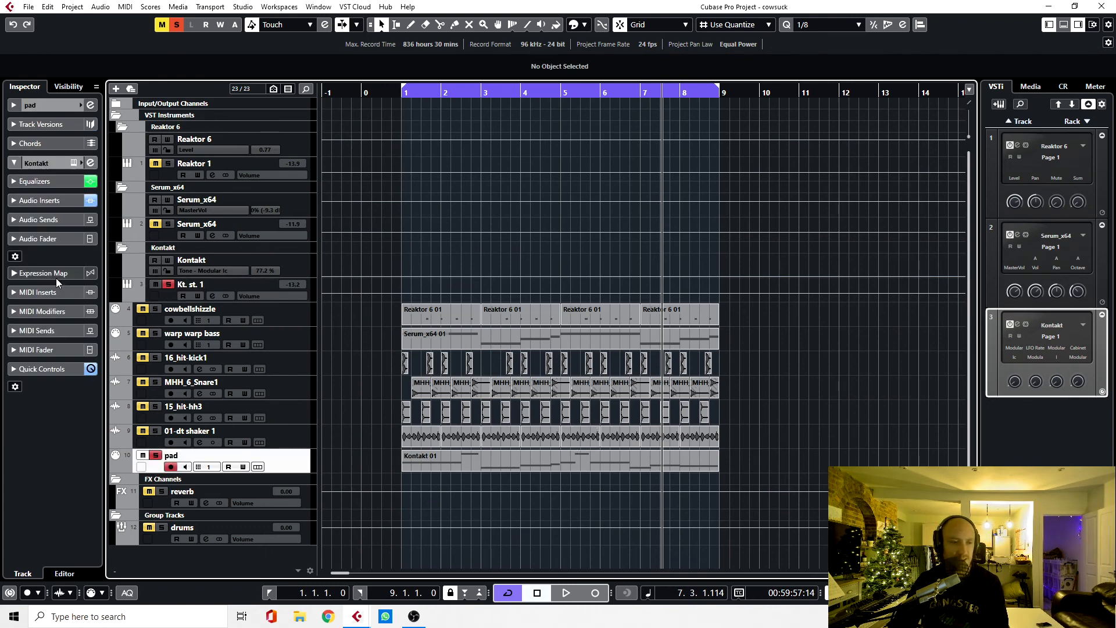
pyautogui.click(90, 163)
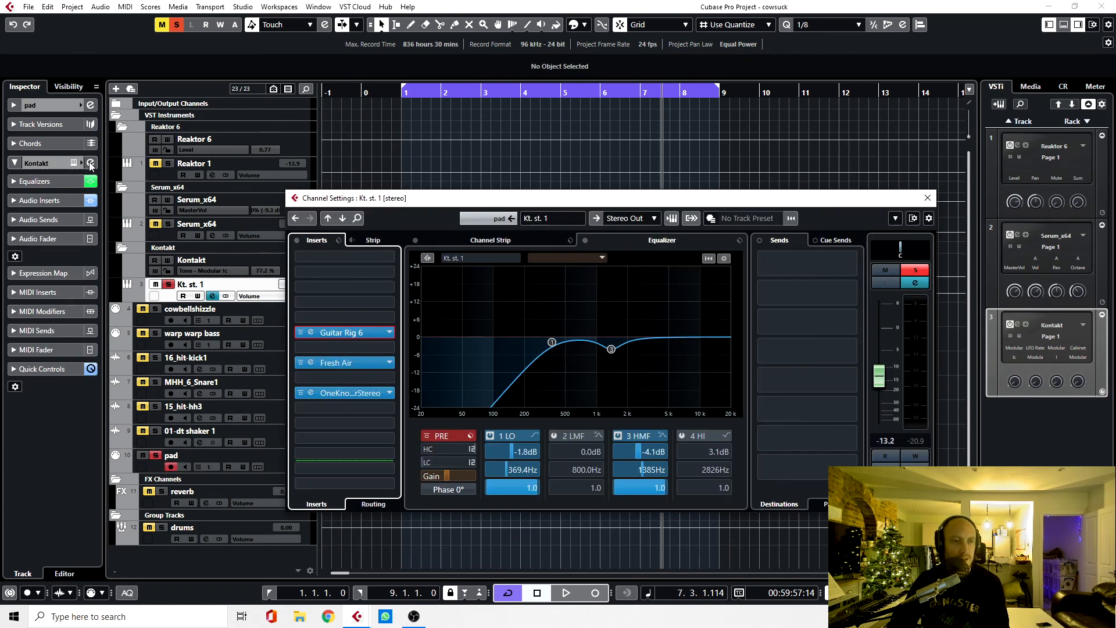
pyautogui.click(311, 363)
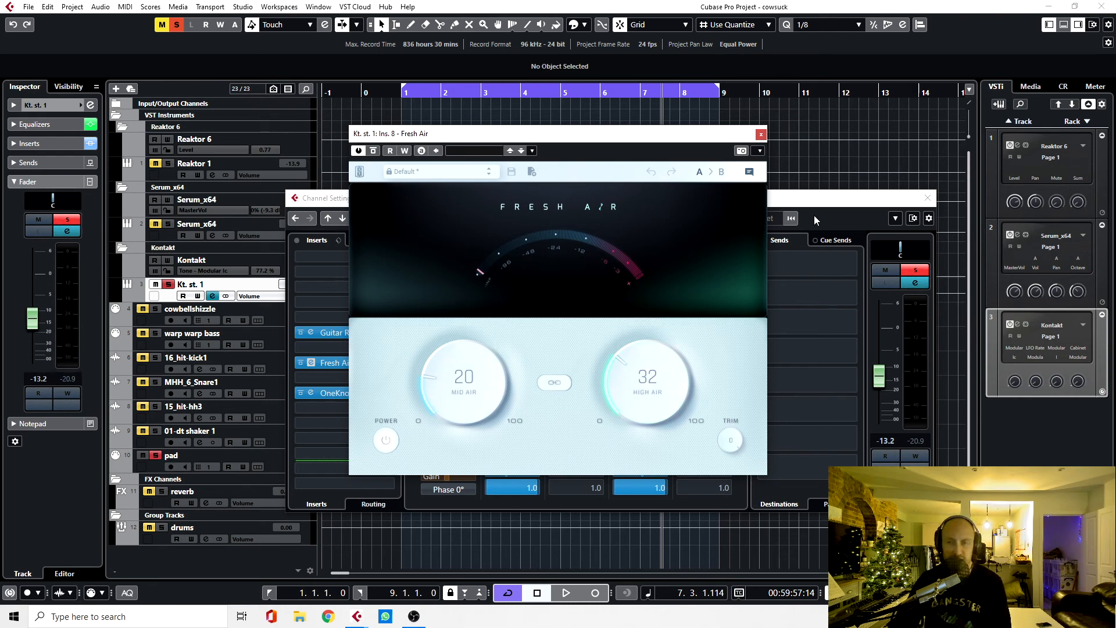
pyautogui.click(761, 135)
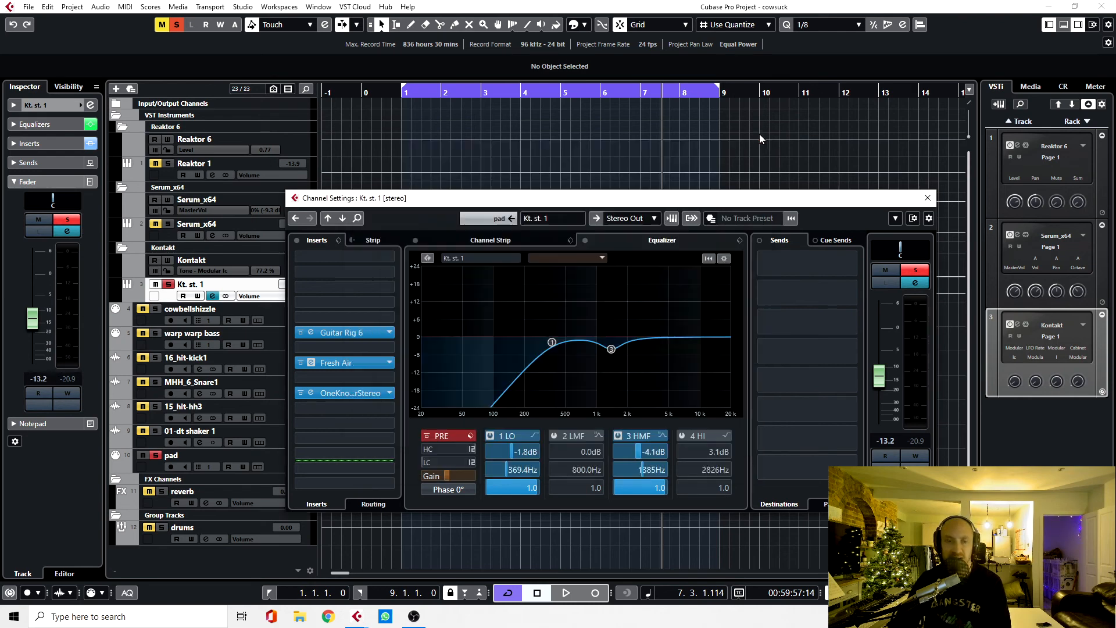
# Step: View the pad channel's OneKnob Pumper insert, then close the plug-in and the channel settings
pyautogui.click(310, 394)
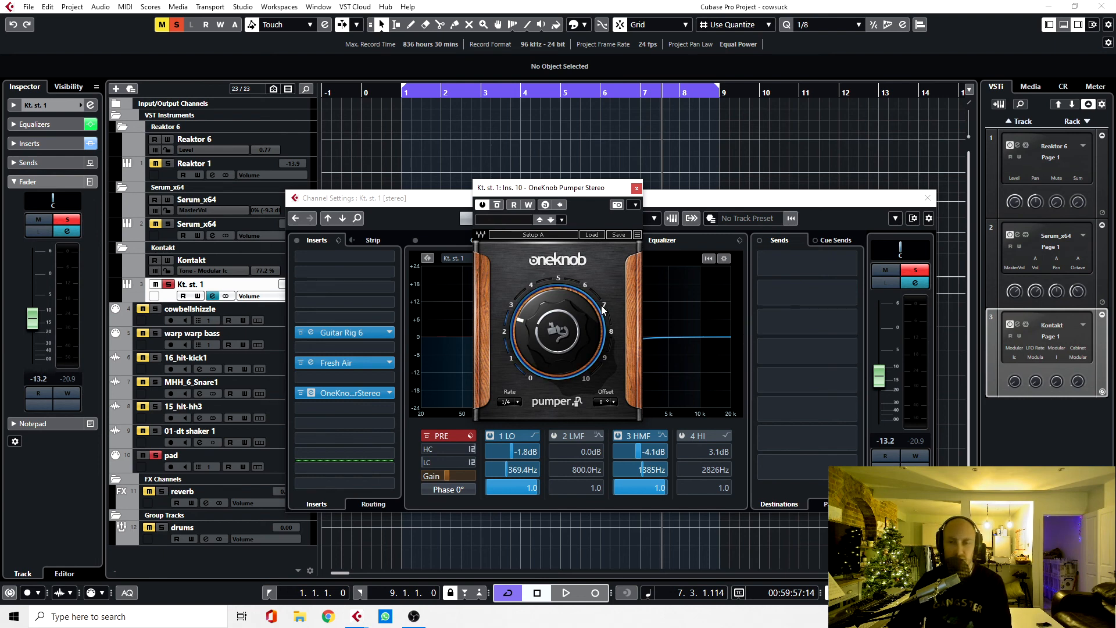
pyautogui.click(637, 189)
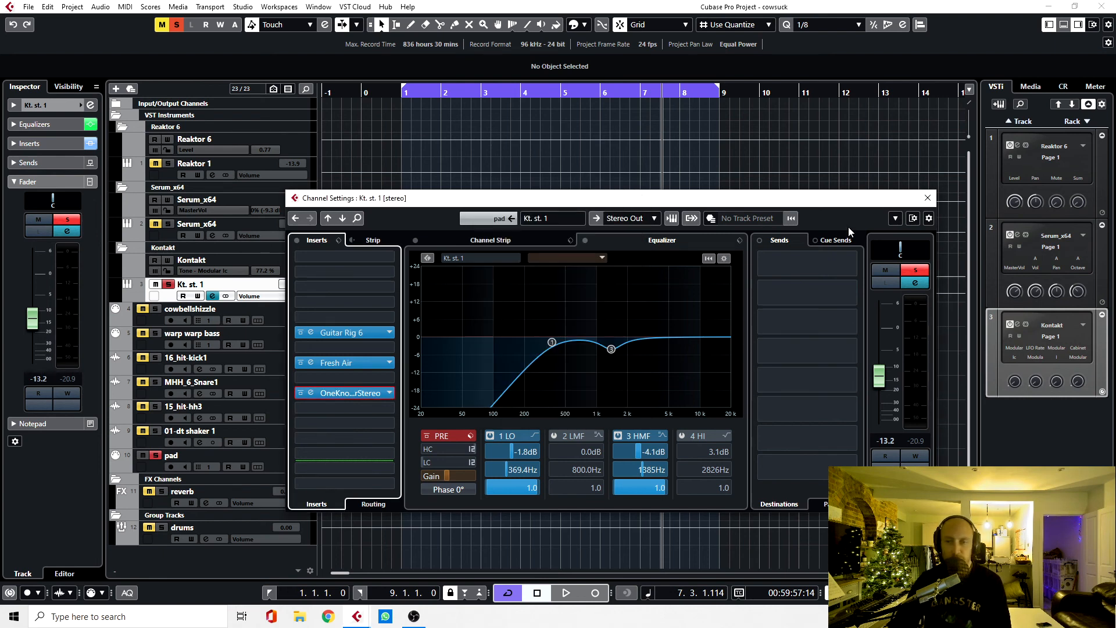
pyautogui.click(927, 199)
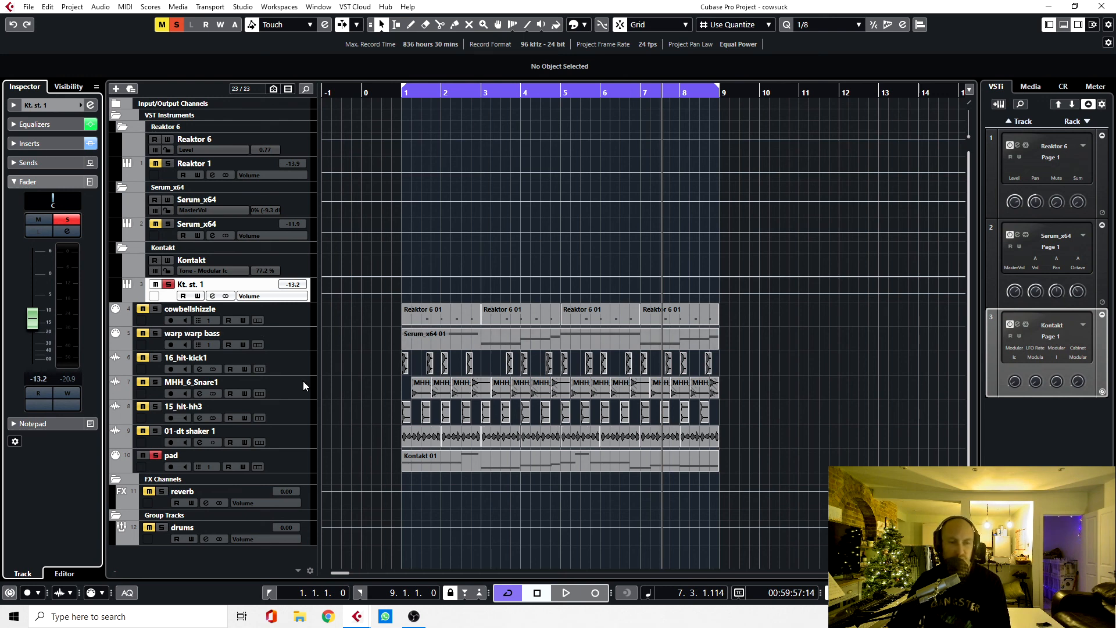
# Step: Clear the pad track's solo and play the full arrangement from bar 1
pyautogui.click(158, 457)
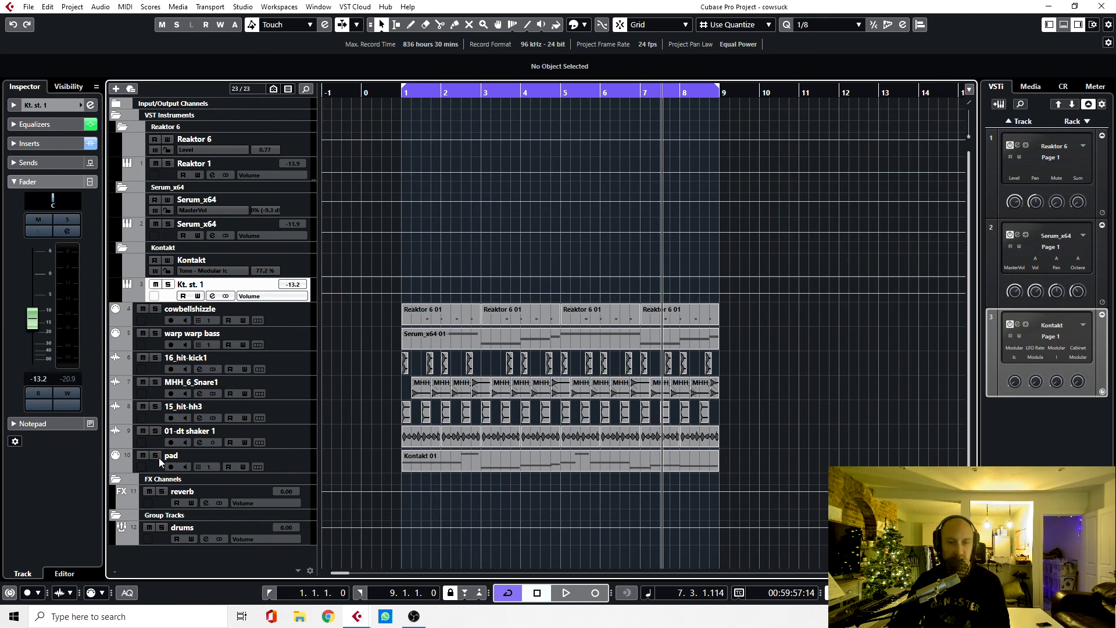
pyautogui.press('KP_Decimal')
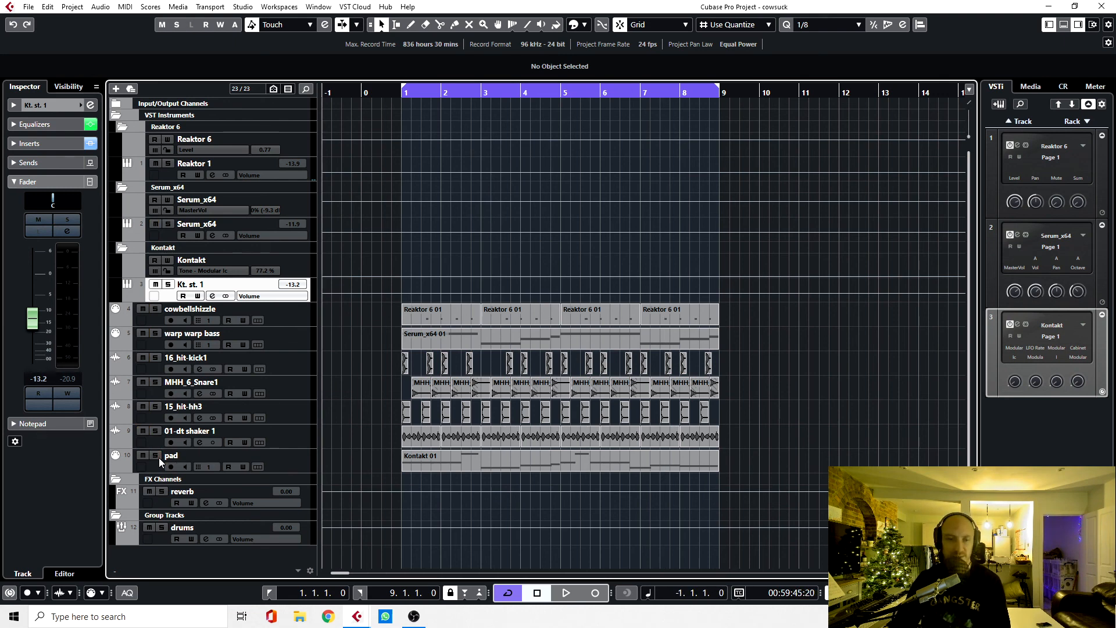
pyautogui.press('KP_1')
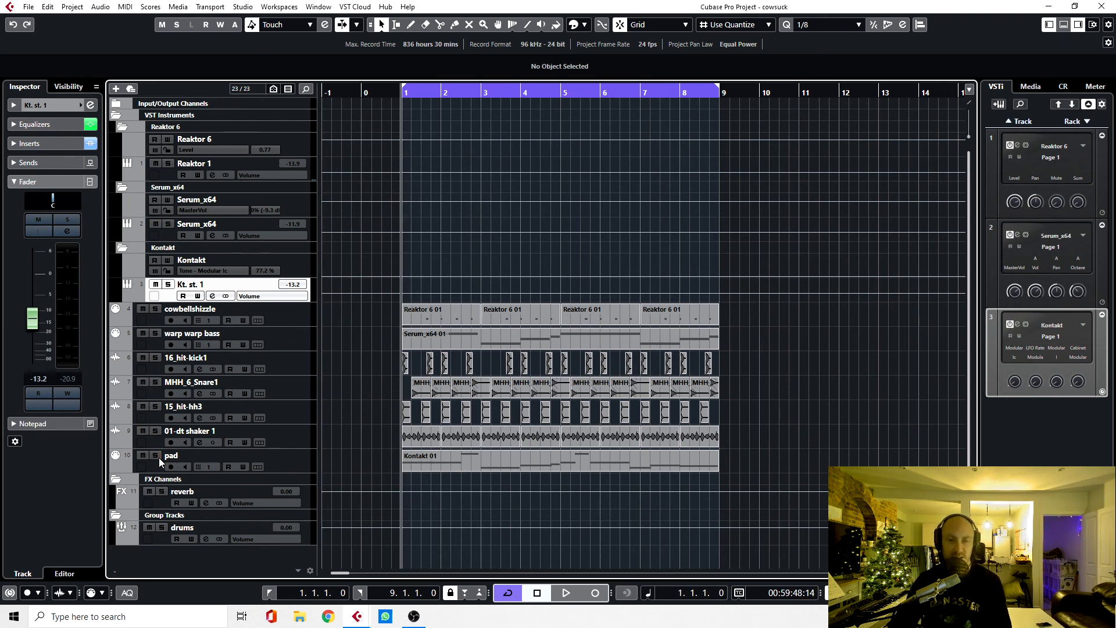
pyautogui.press('space')
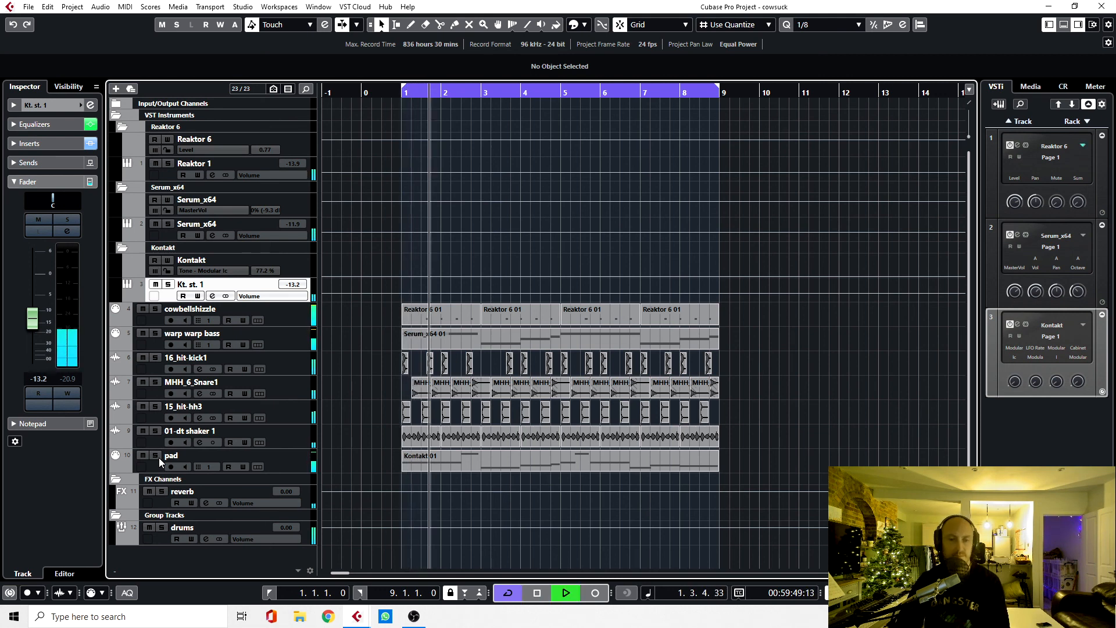